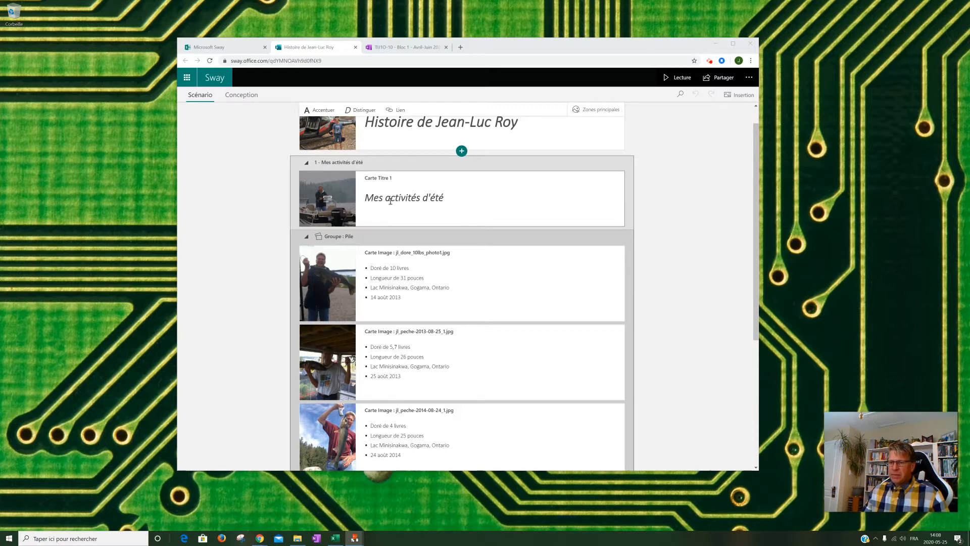
- Review the storyline cards from the title card through the pile group of fishing photos and their captions
scroll(397, 248, down, 1)
scroll(397, 248, down, 1)
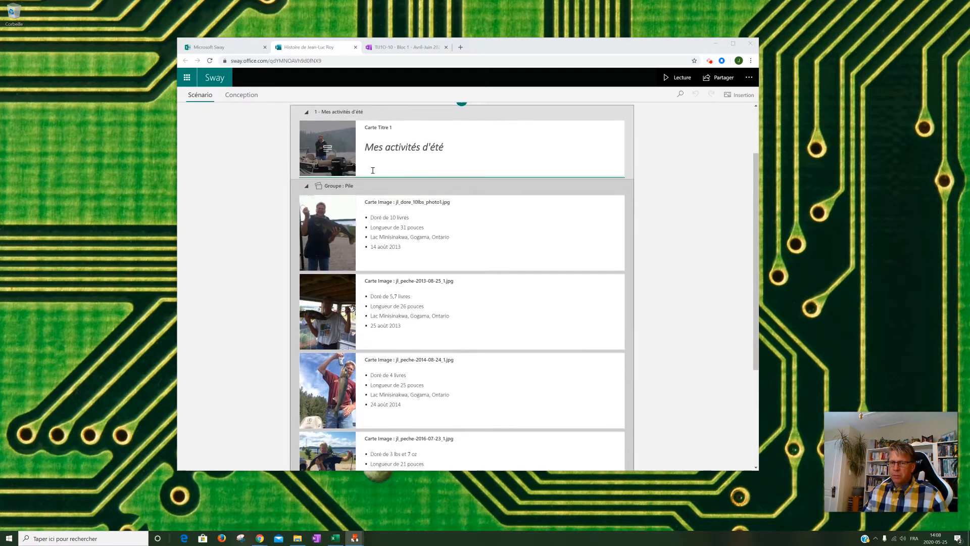
scroll(390, 265, down, 3)
scroll(391, 265, down, 2)
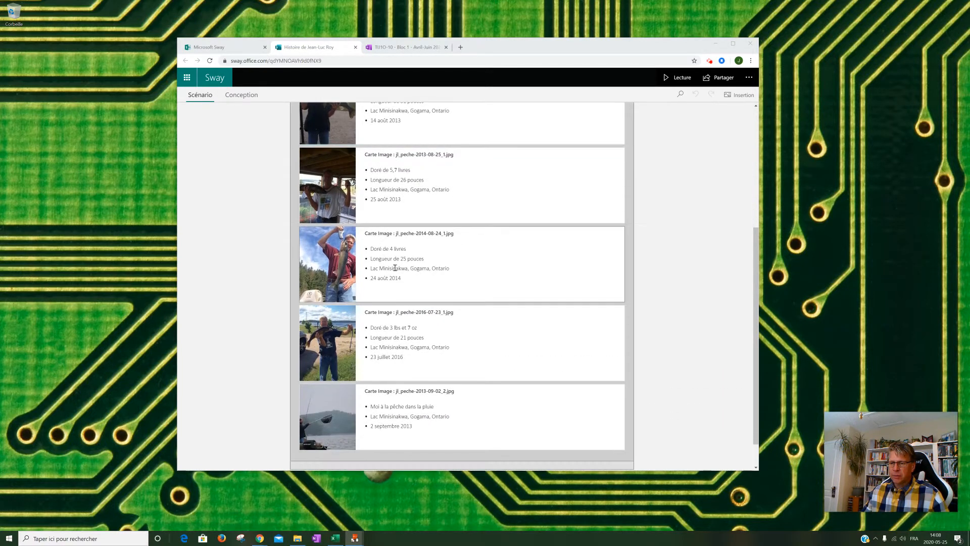
scroll(427, 422, up, 1)
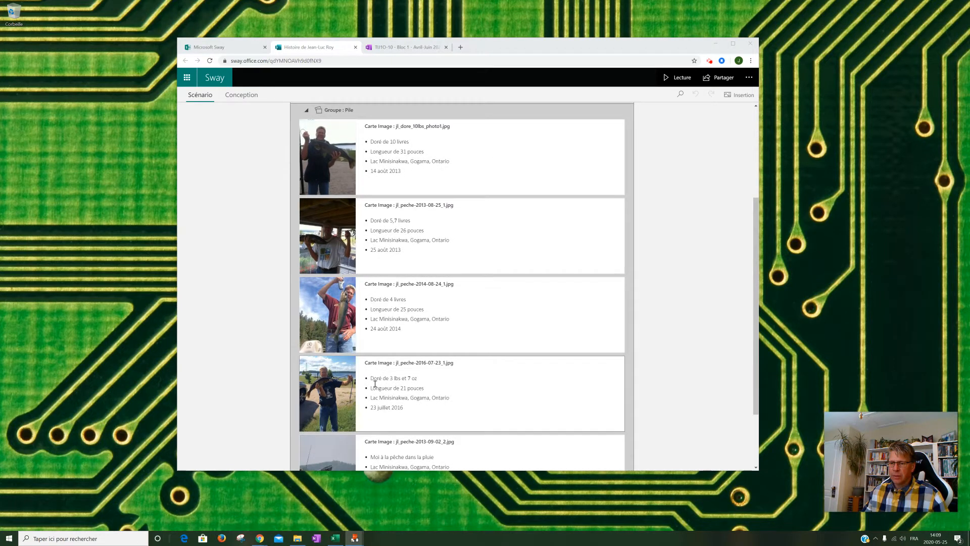
scroll(390, 438, down, 3)
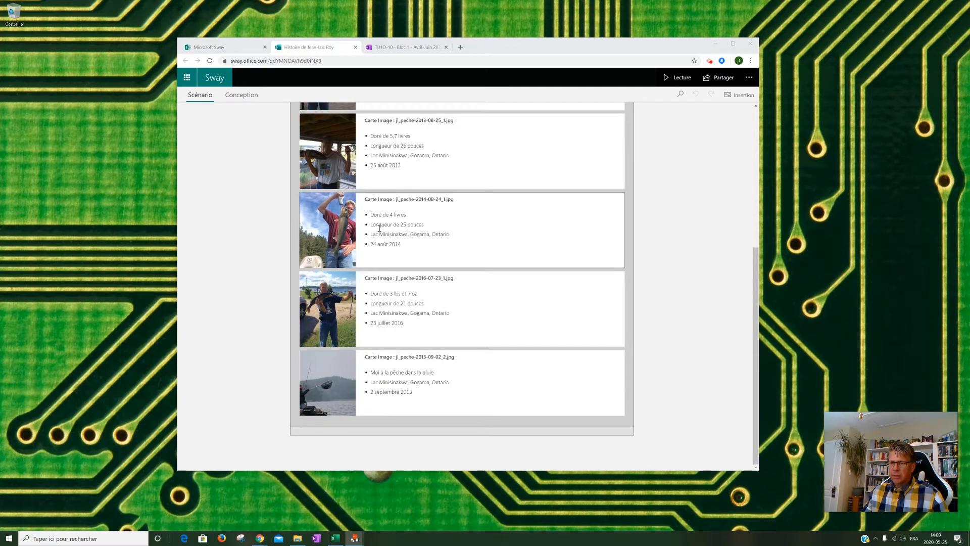
scroll(444, 222, up, 5)
scroll(456, 221, up, 1)
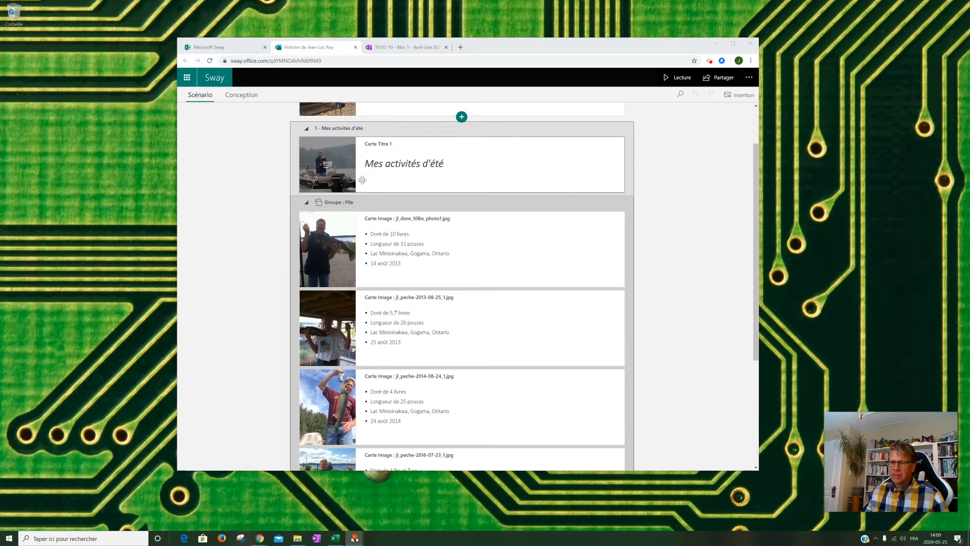
scroll(440, 253, up, 2)
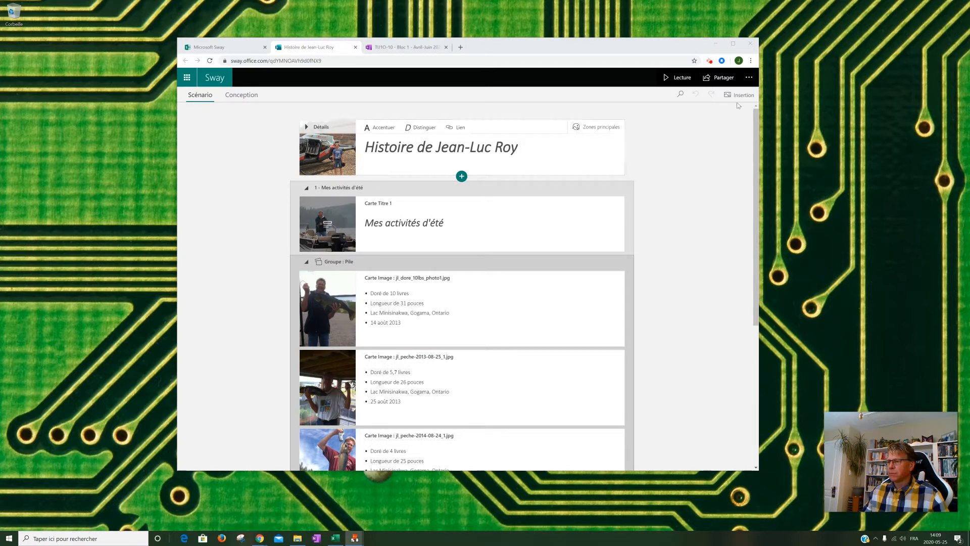
- Preview the Sway in reading view and start its automatic playback
click(687, 80)
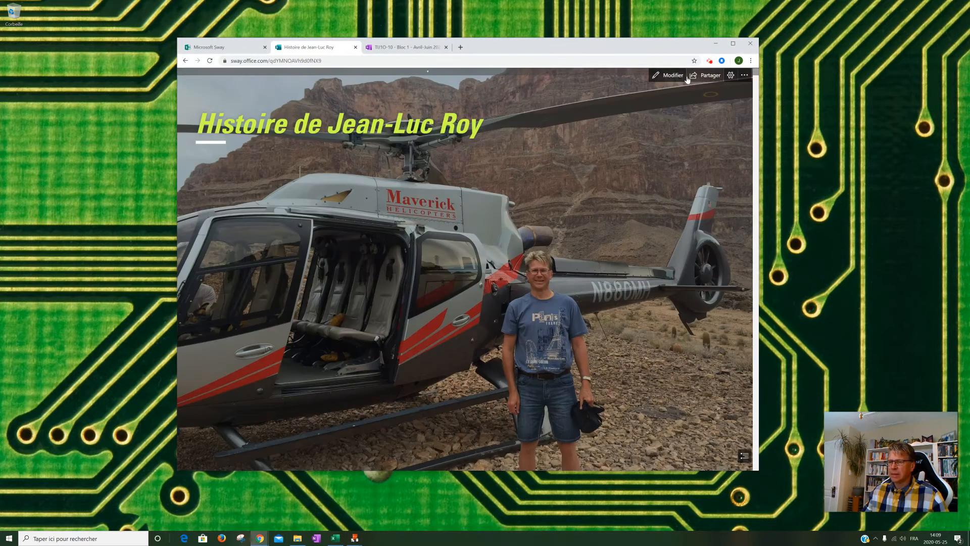
click(741, 76)
click(732, 76)
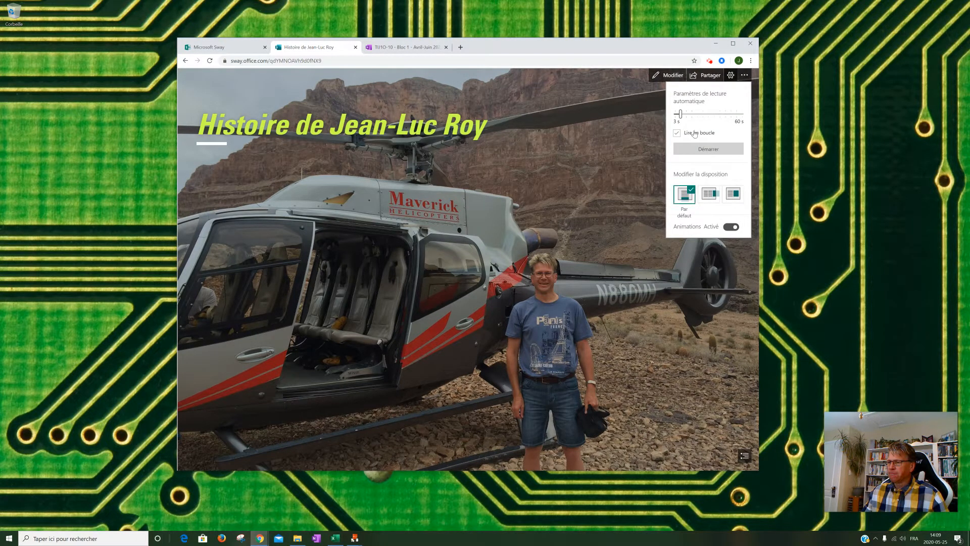
click(703, 149)
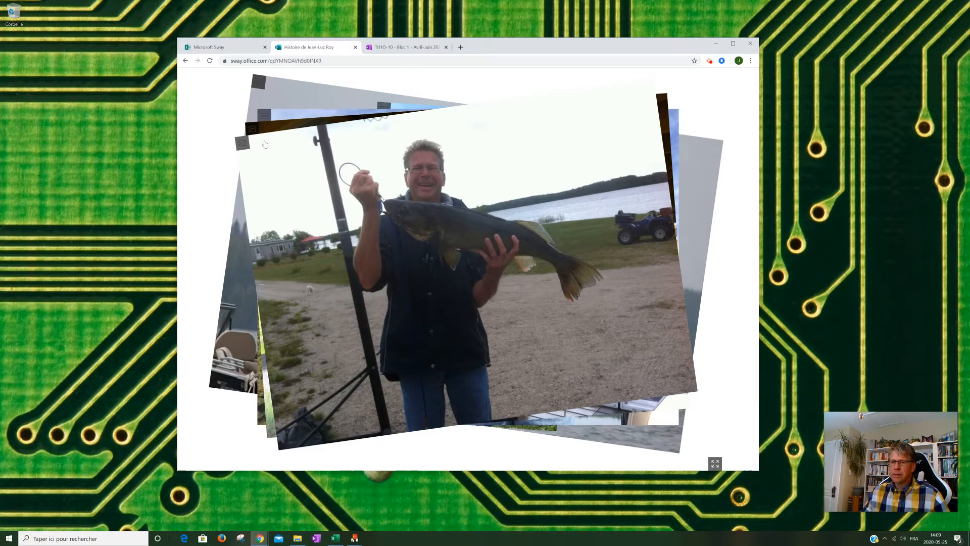
- Flip through the photo pile up to the fourth fishing photo, expanding the photos' captions along the way
click(244, 143)
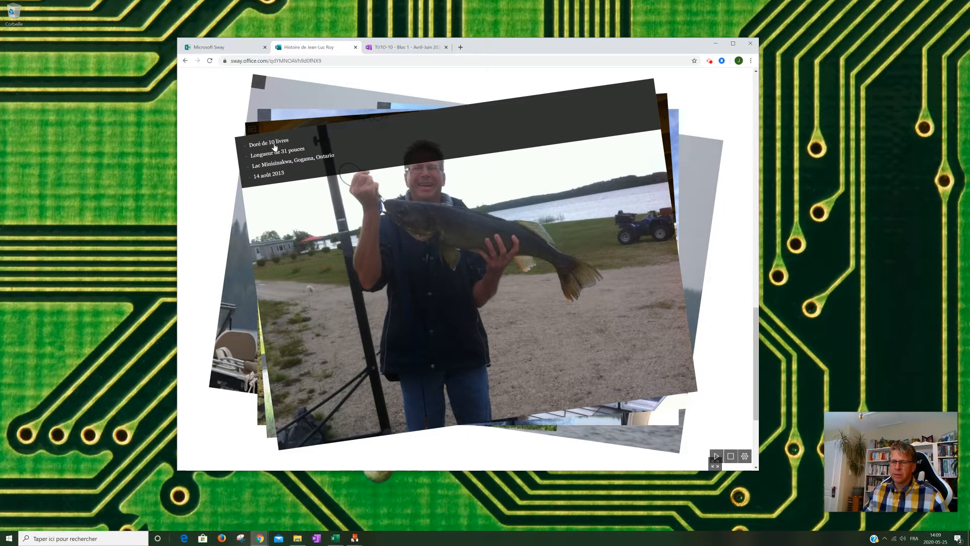
click(274, 201)
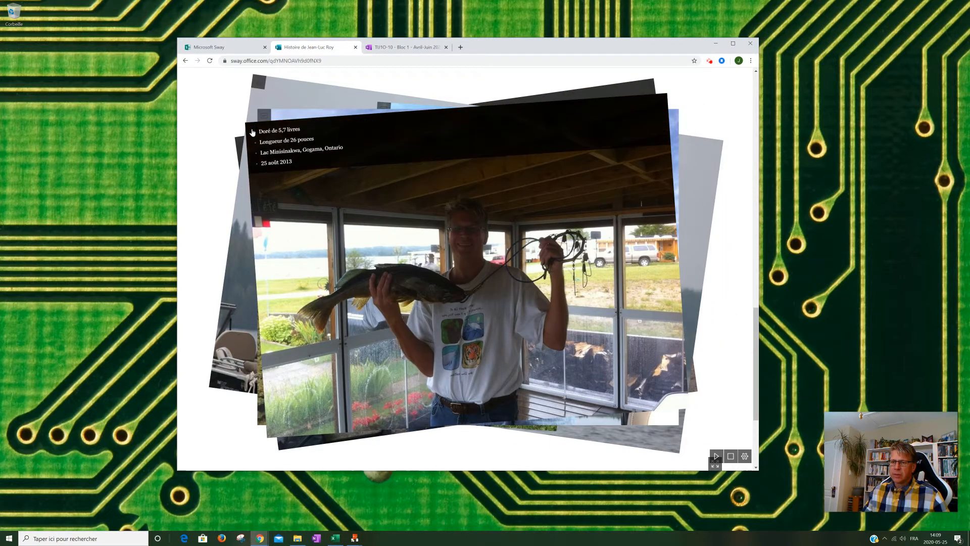
click(254, 132)
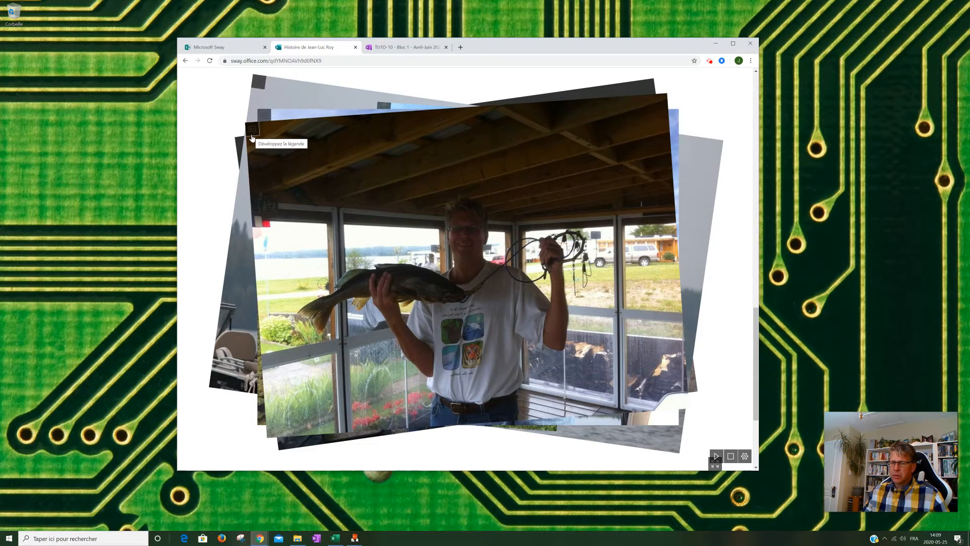
click(301, 224)
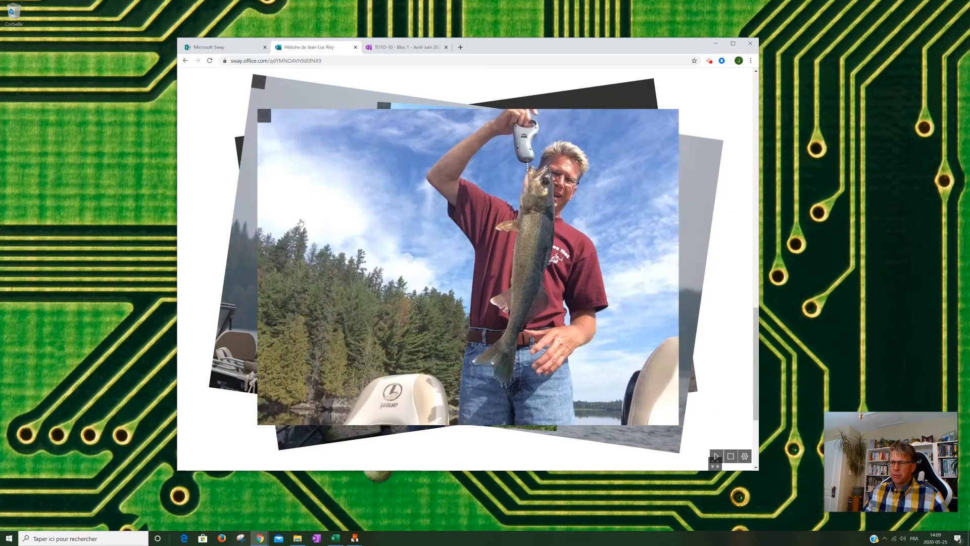
click(265, 117)
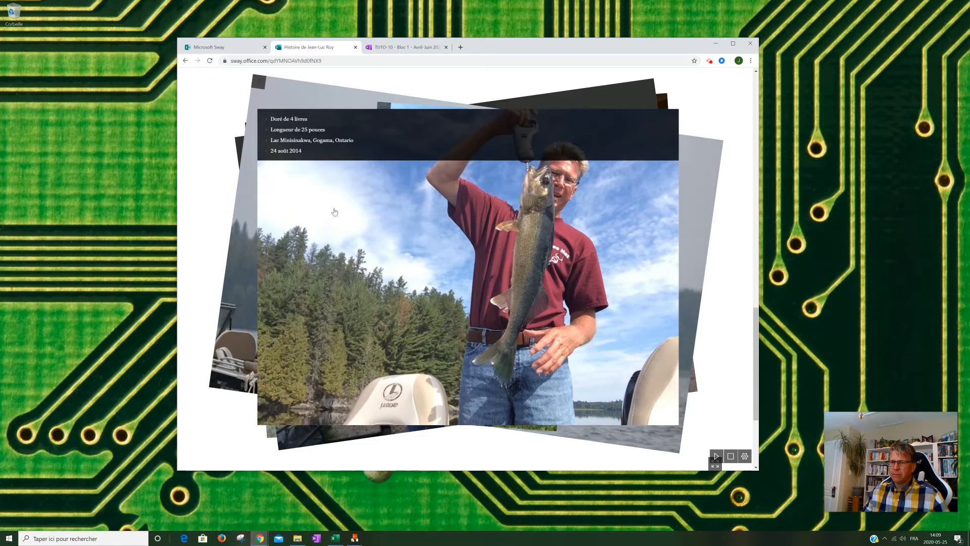
click(352, 244)
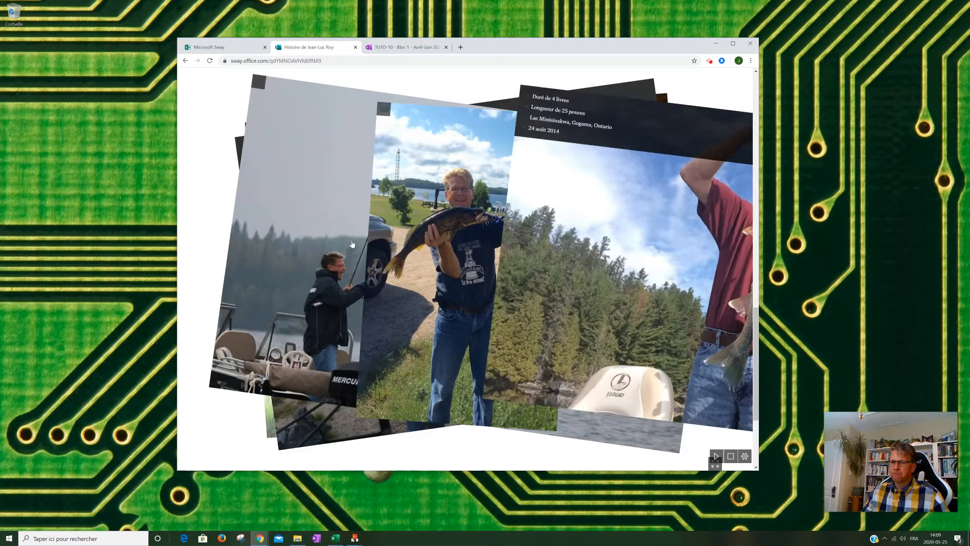
click(381, 109)
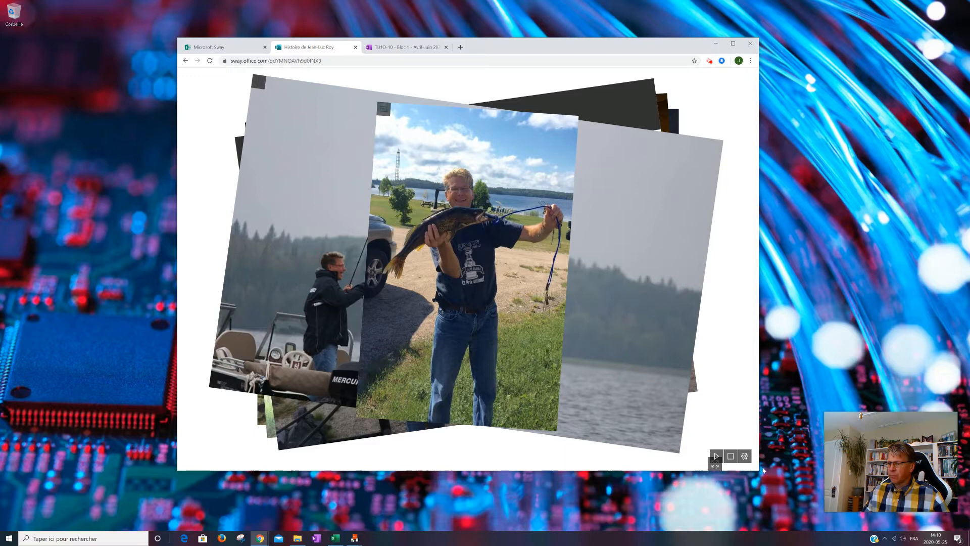
- Enlarge the browser window and briefly check the first two pile photos in the expanded view
drag(756, 472, 837, 525)
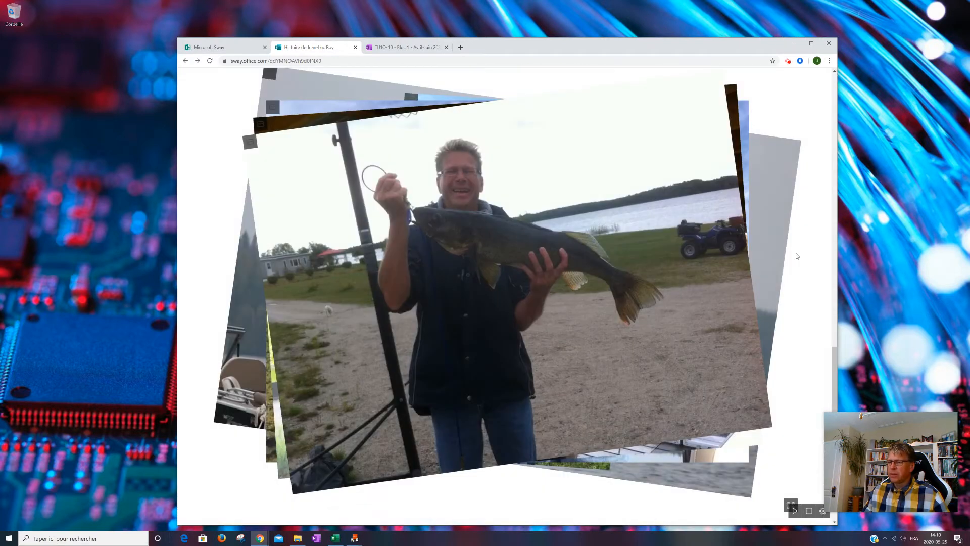
click(791, 503)
click(831, 296)
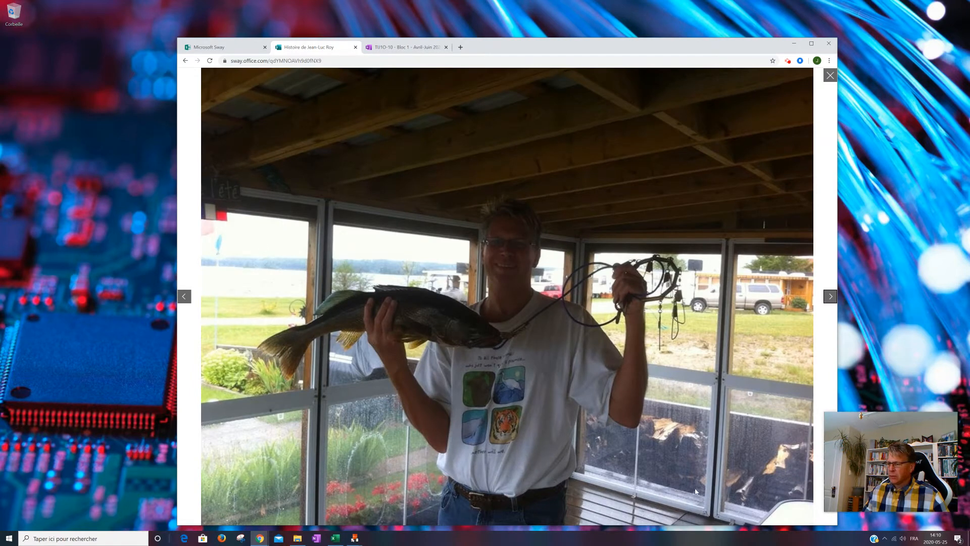
key(Escape)
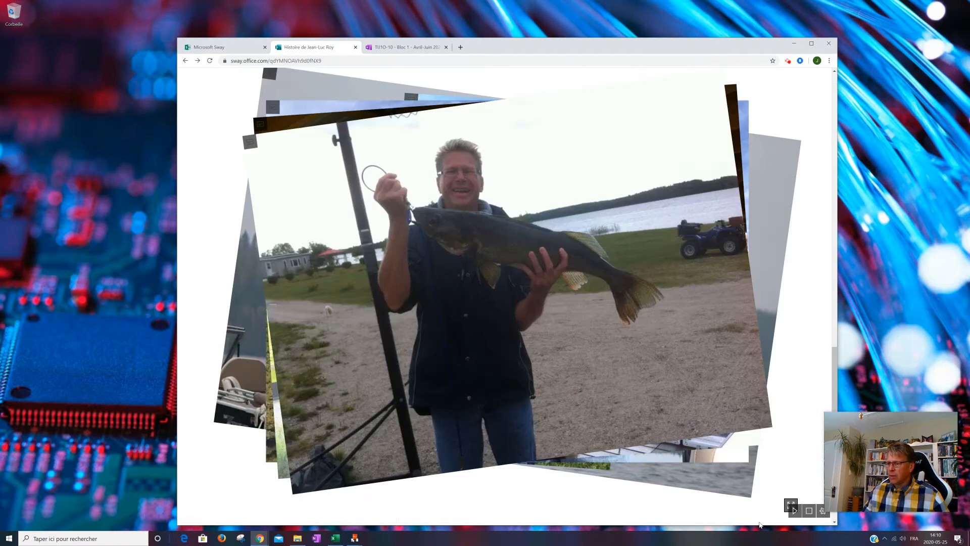
- Browse the pile's photos in the expanded view through to the boat photo with the landing net, and close that view
click(791, 504)
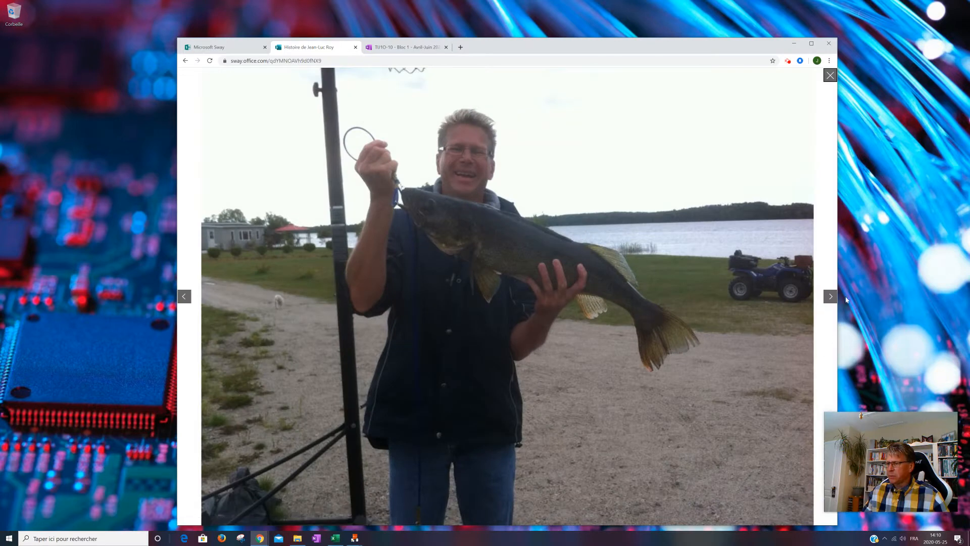
click(831, 298)
click(833, 298)
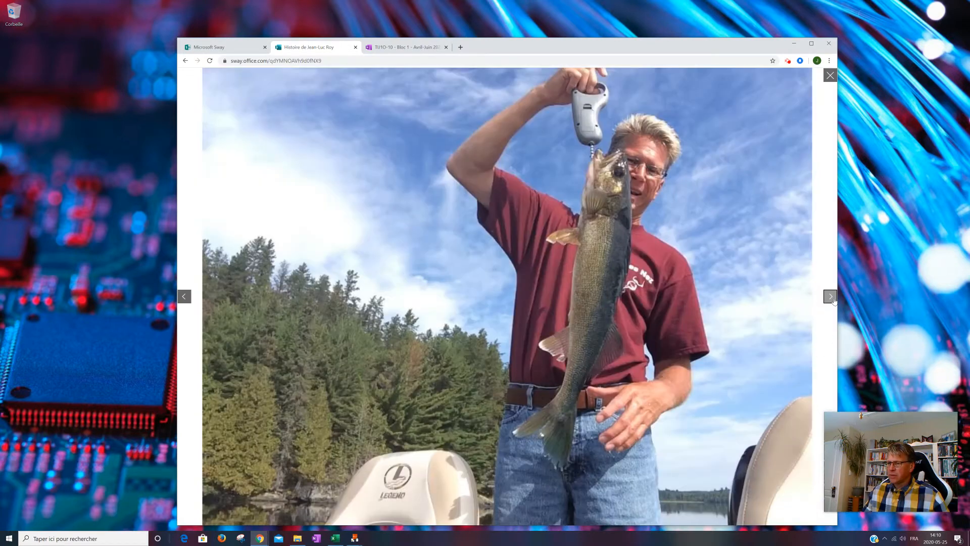
click(833, 298)
click(833, 299)
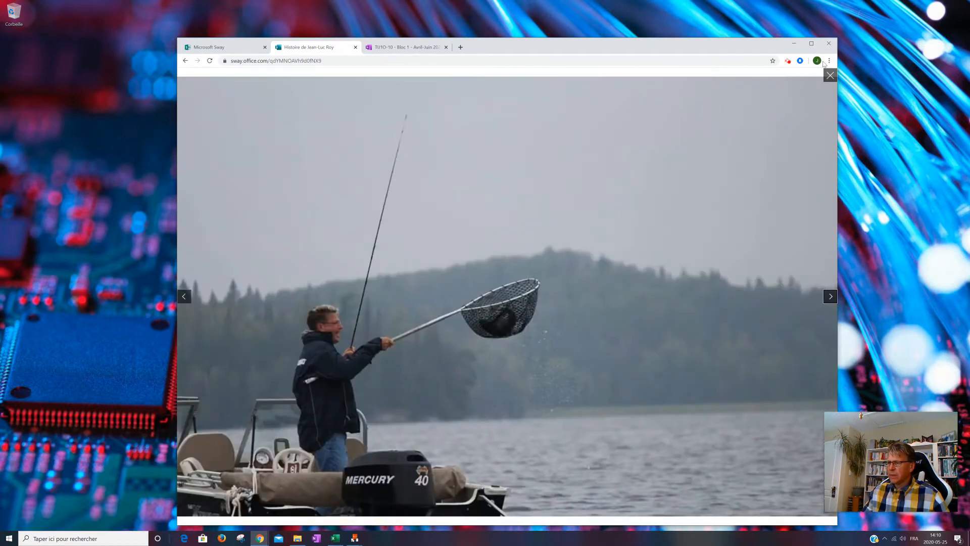
click(830, 75)
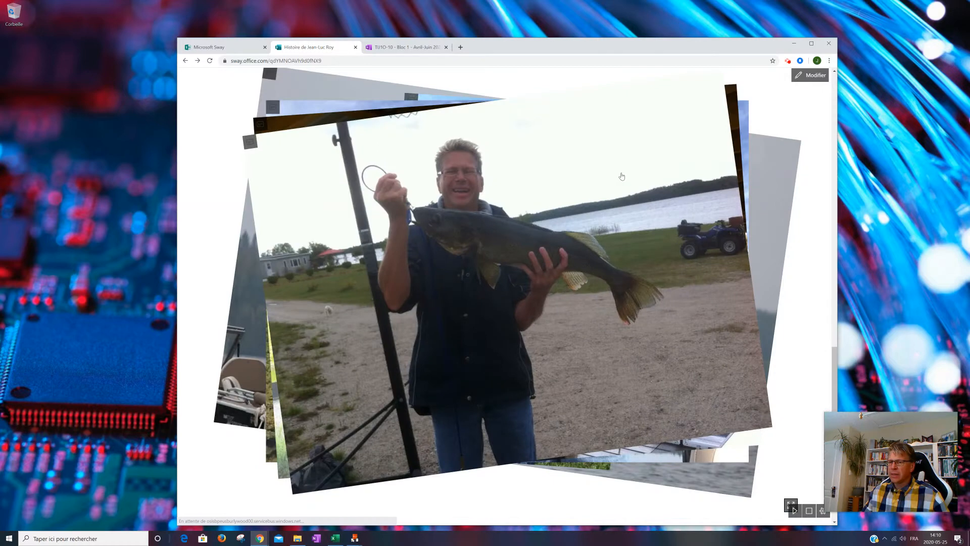
- Flip the pile to its last photo, expanding the captions of the fourth and last photos
click(406, 218)
click(406, 217)
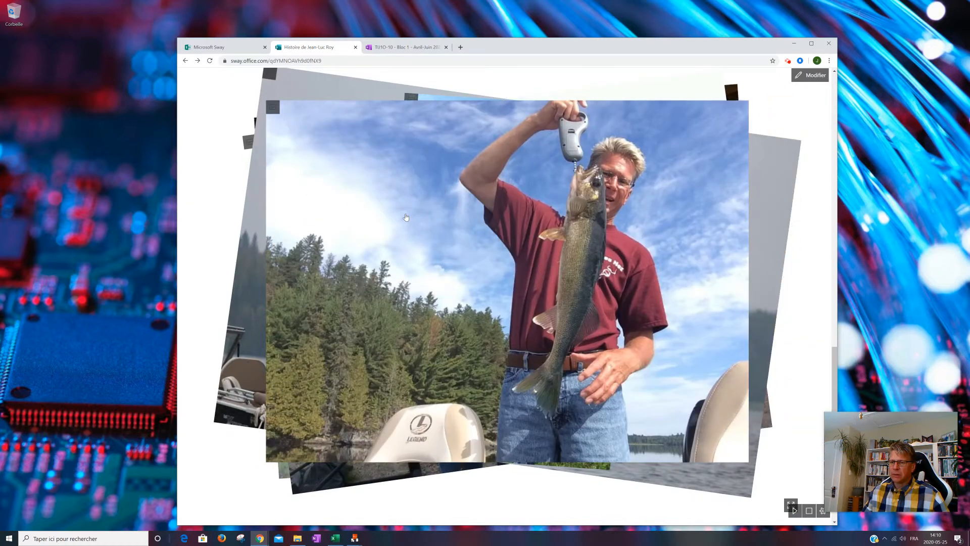
click(406, 217)
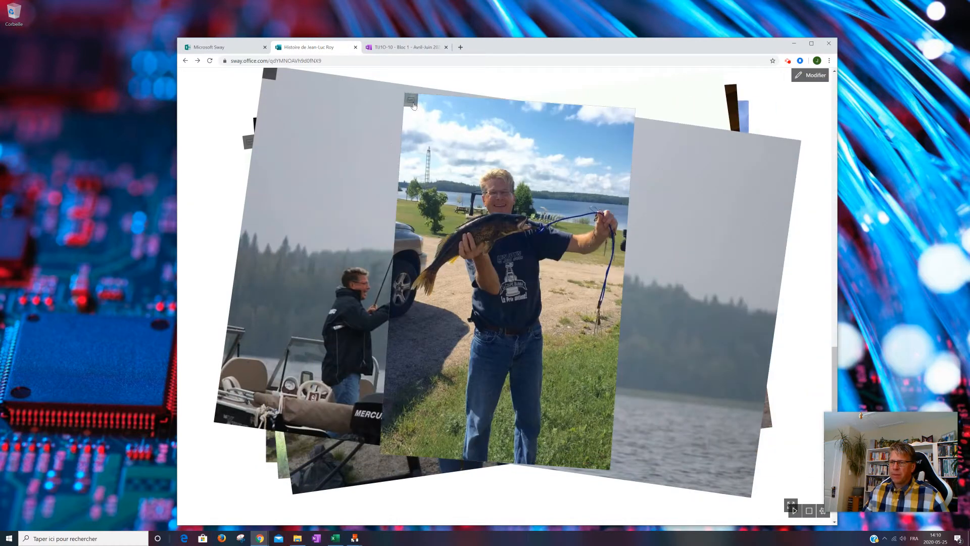
click(412, 100)
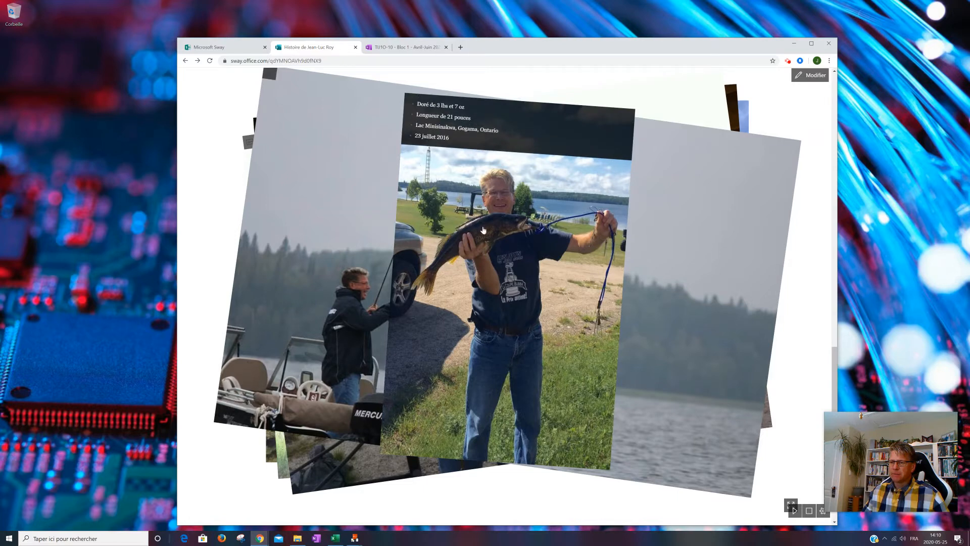
click(496, 248)
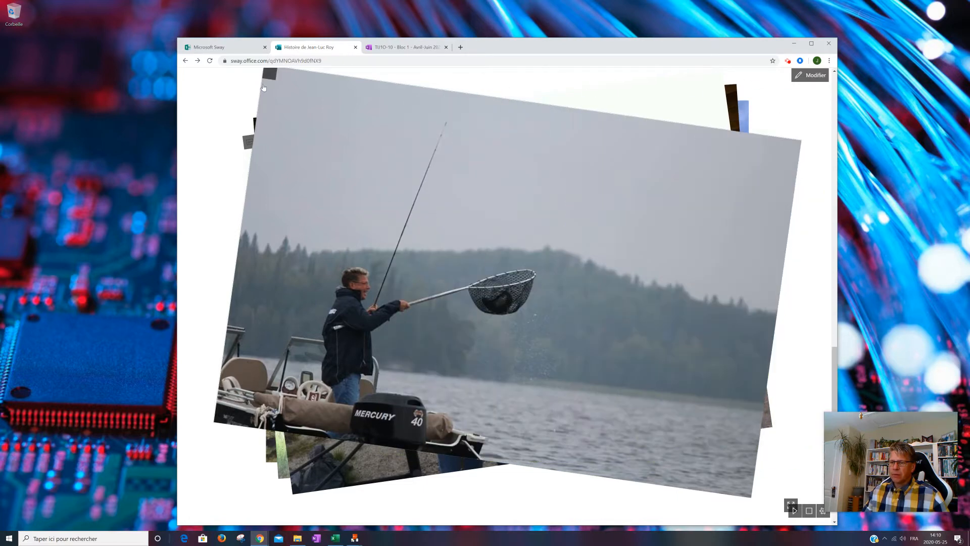
click(269, 75)
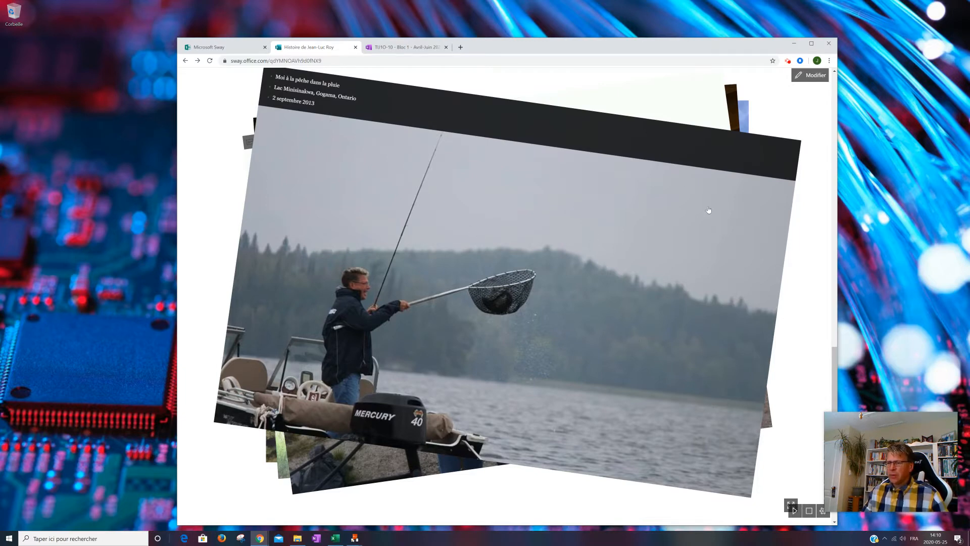
- Review the whole presentation layout, from the helicopter title image through the "Mes activités d'été" section to the end of the page
scroll(726, 345, up, 3)
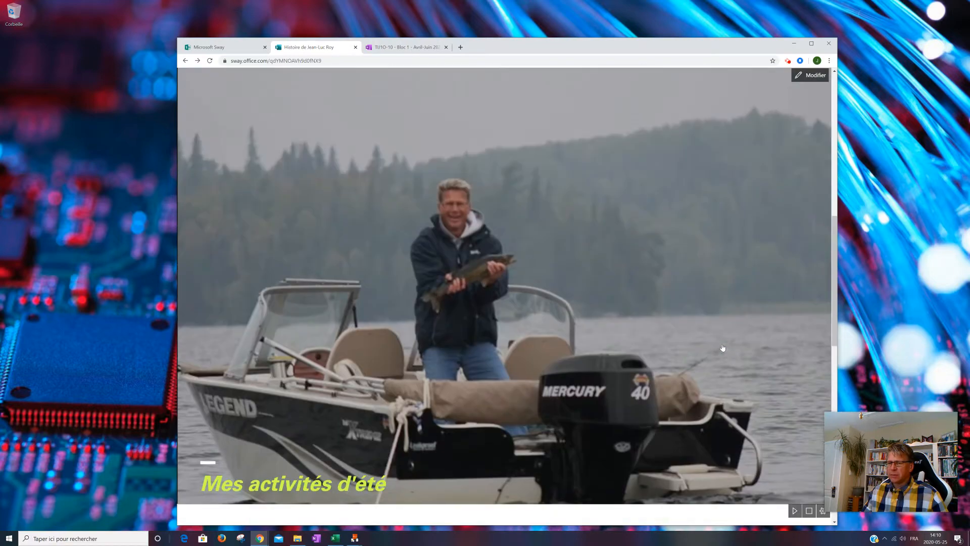
scroll(723, 348, up, 3)
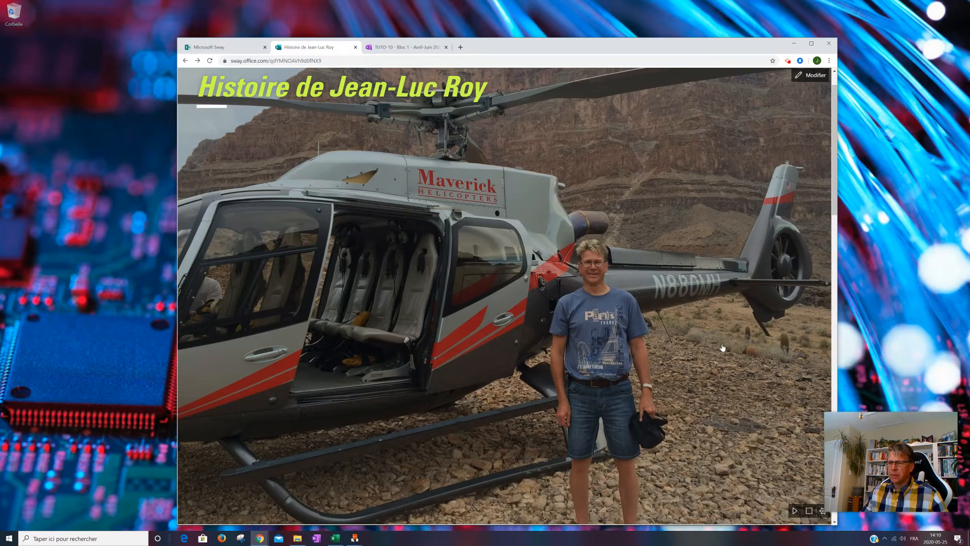
scroll(722, 348, down, 3)
scroll(722, 348, up, 3)
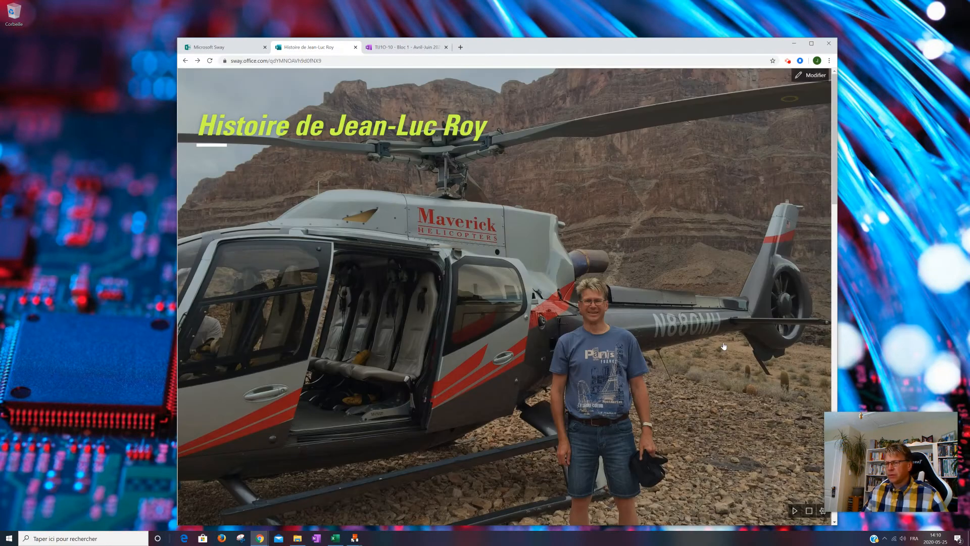
scroll(724, 346, down, 1)
scroll(611, 340, down, 3)
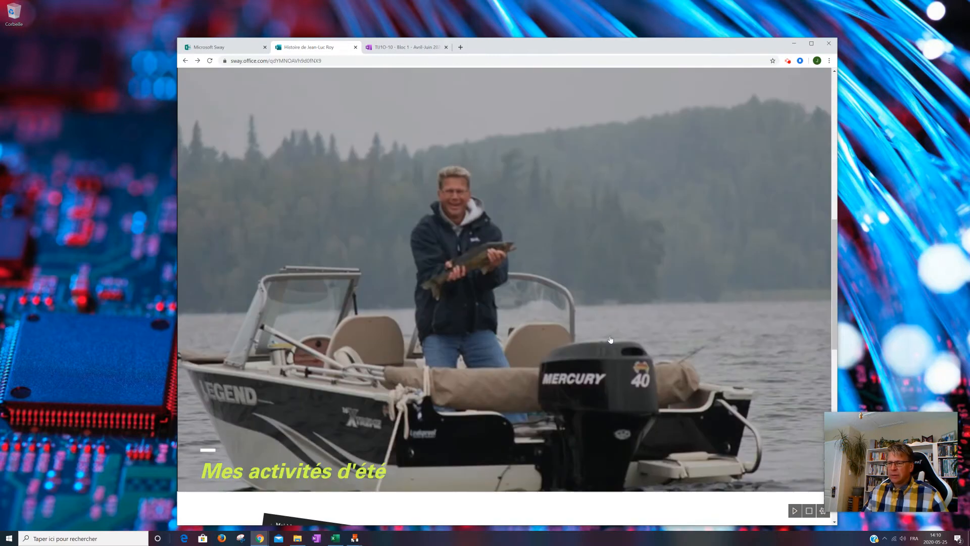
scroll(468, 432, down, 5)
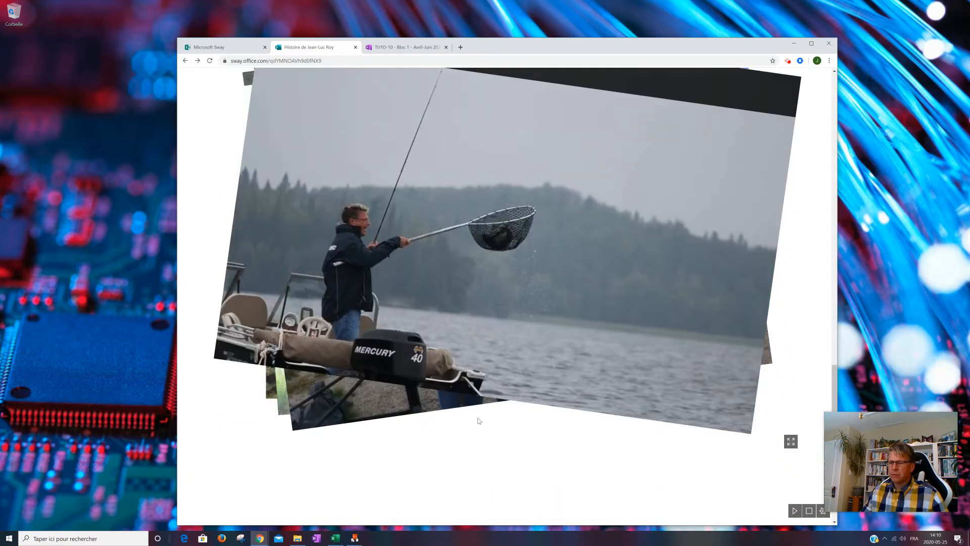
scroll(479, 421, down, 2)
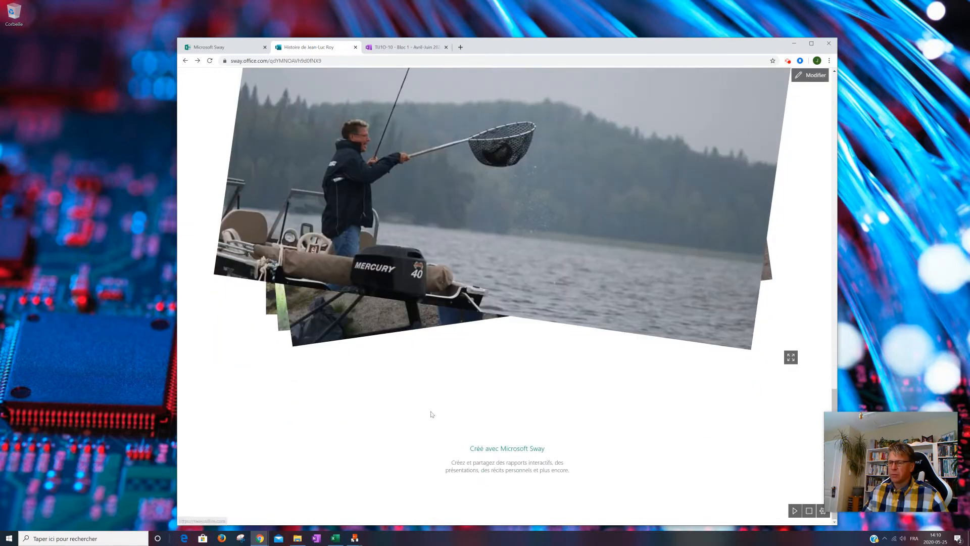
scroll(529, 406, up, 6)
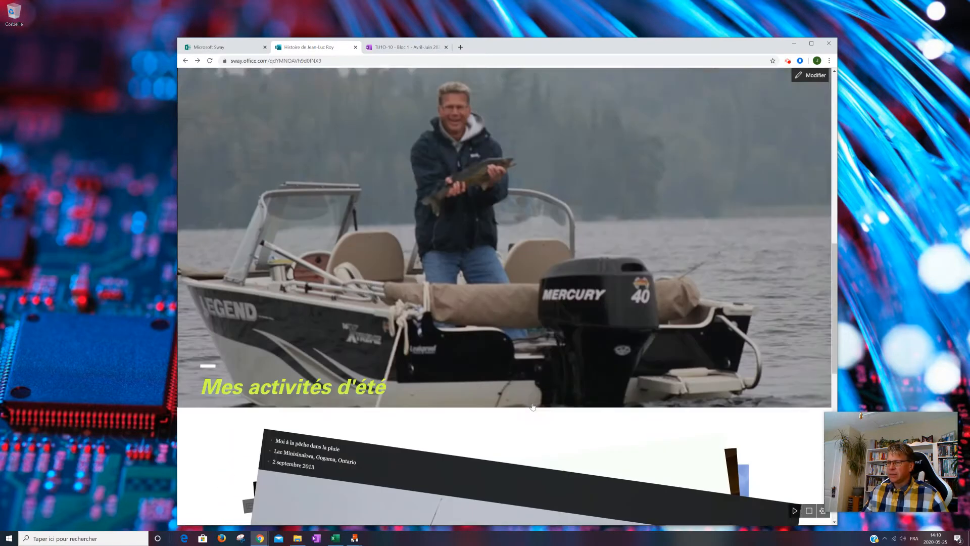
- Reopen the Sway for editing and copy its view link for sharing with organisation members
scroll(533, 407, up, 5)
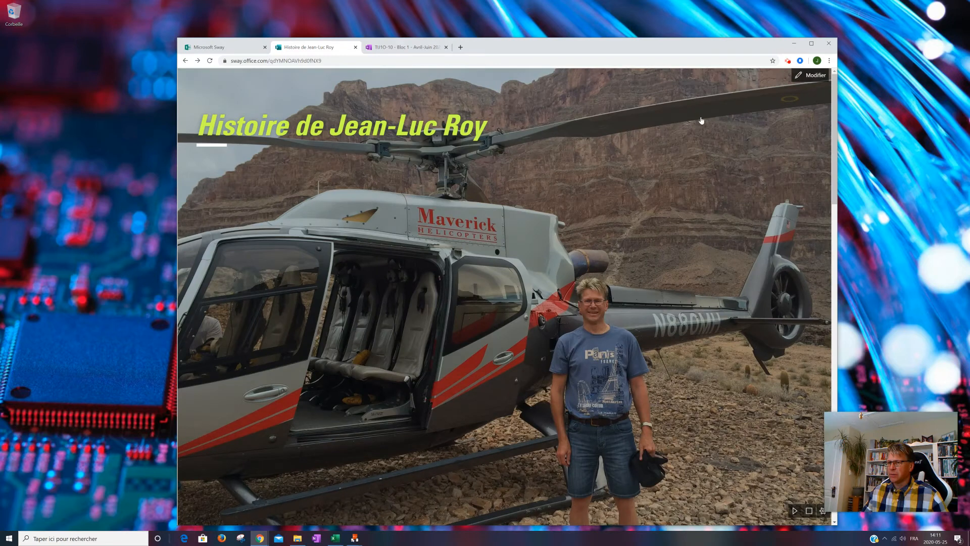
click(814, 76)
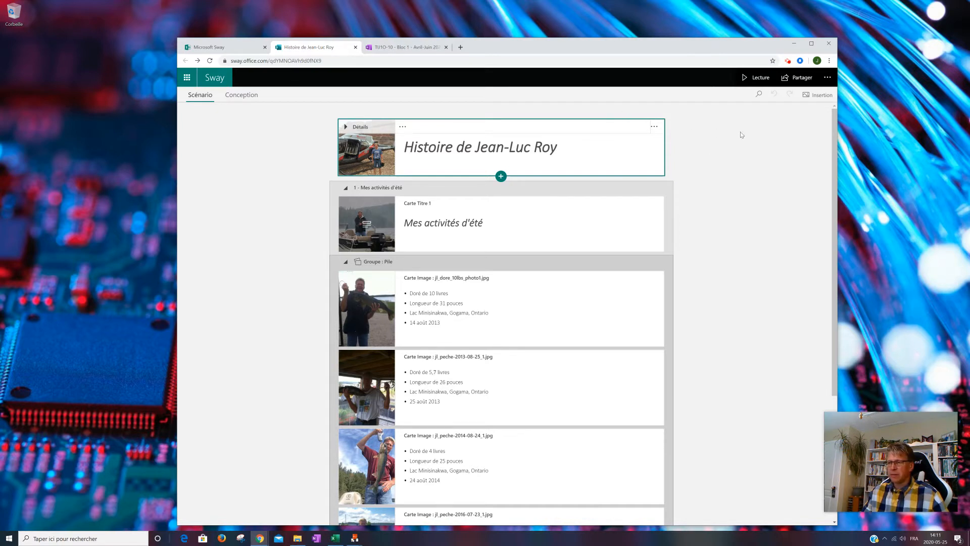
click(803, 79)
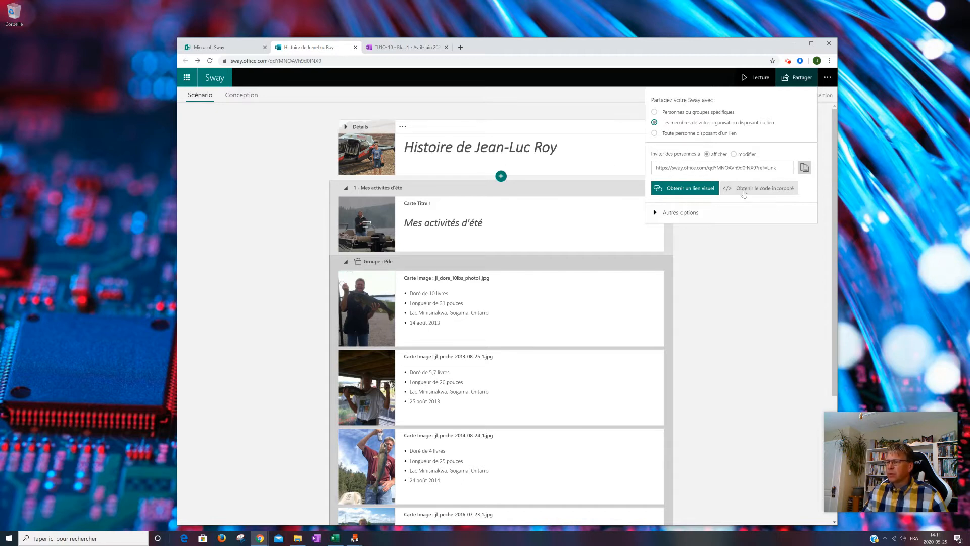
click(657, 213)
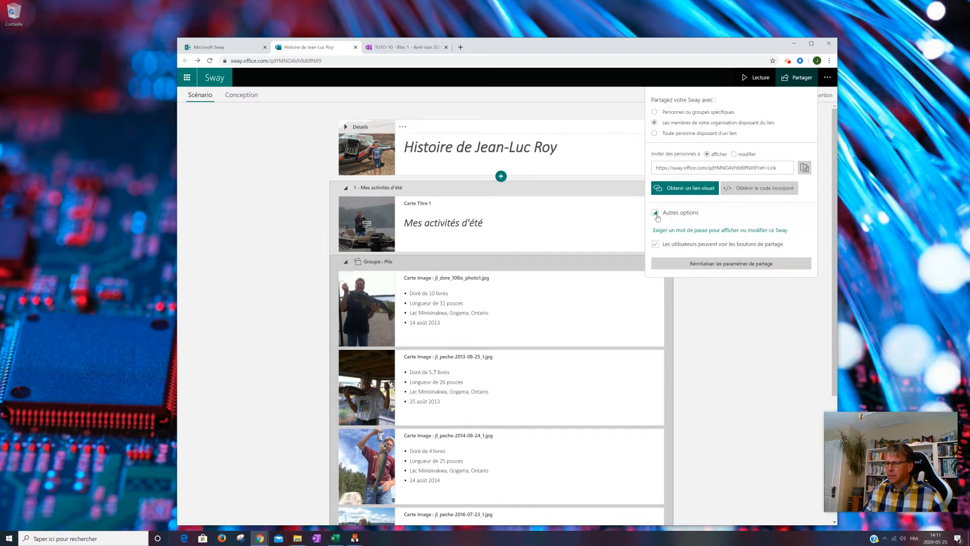
click(804, 168)
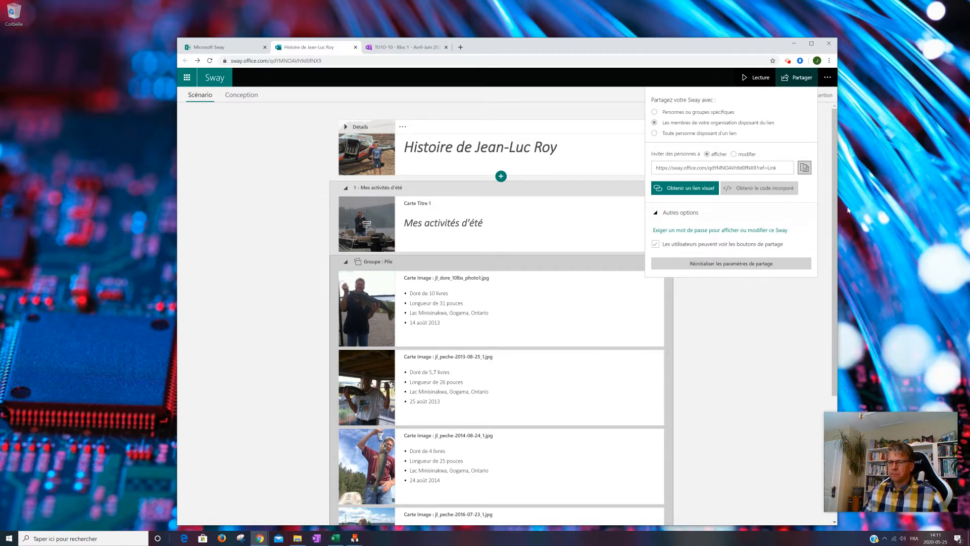
click(804, 168)
- Switch to the OneNote class notebook, open "U2 - Office 365 - Applications en ligne" in the teacher's section group, and widen the section list
click(393, 48)
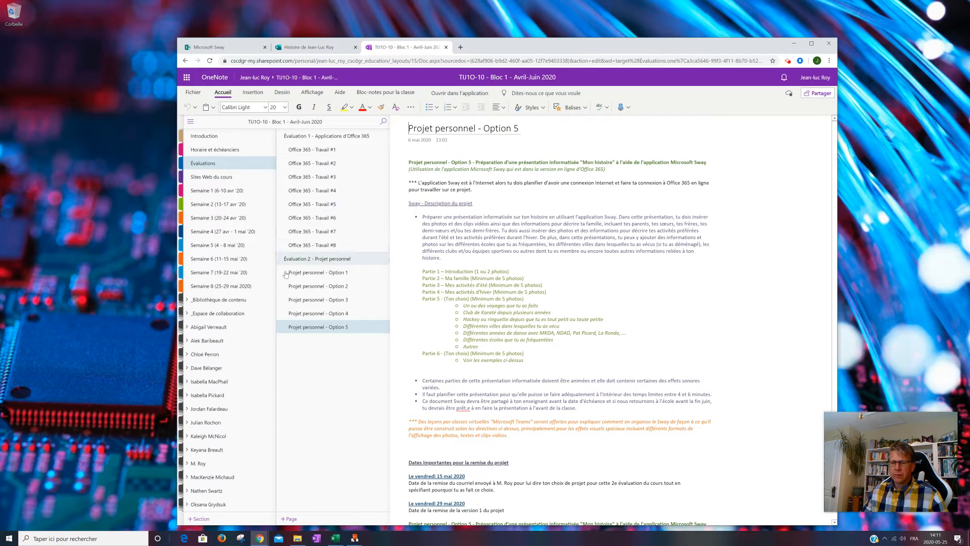
scroll(232, 392, down, 1)
click(198, 451)
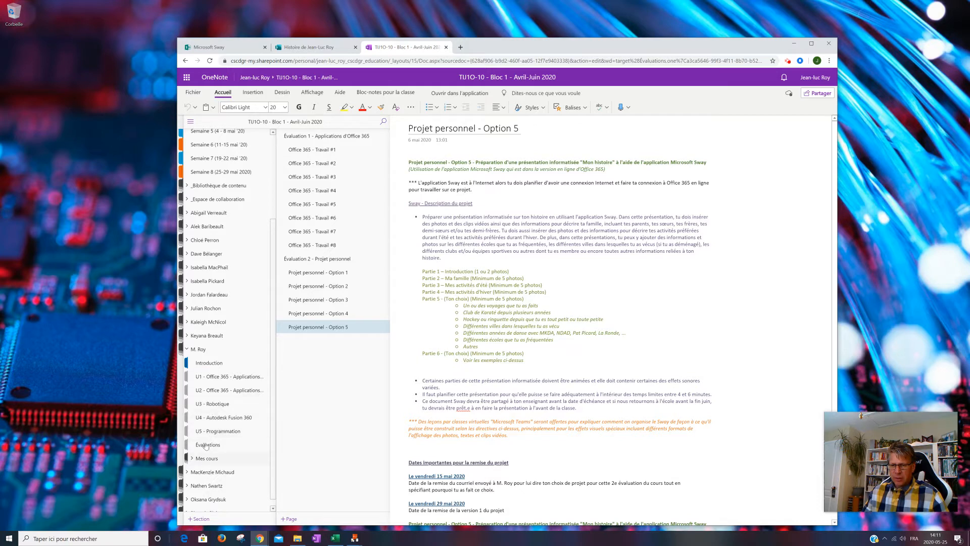
click(222, 394)
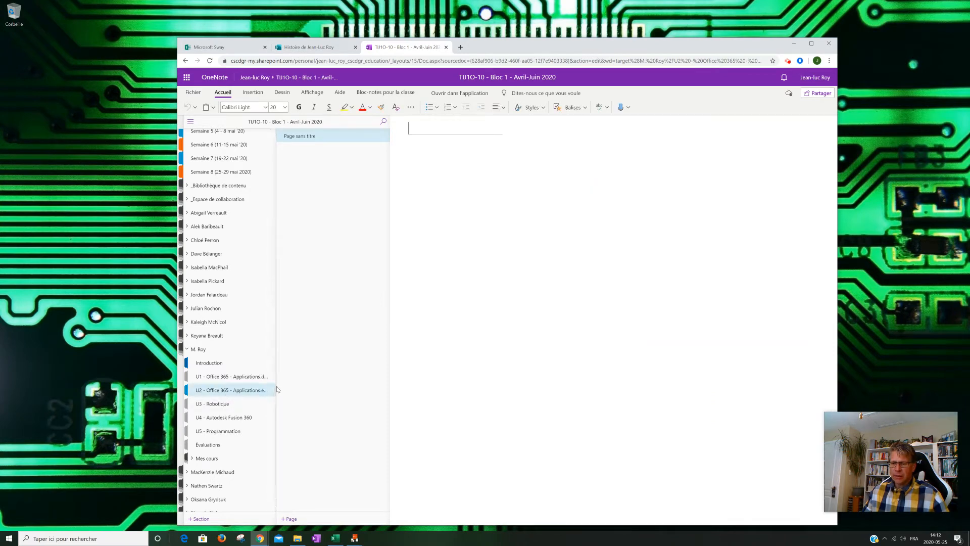
drag(274, 390, 293, 392)
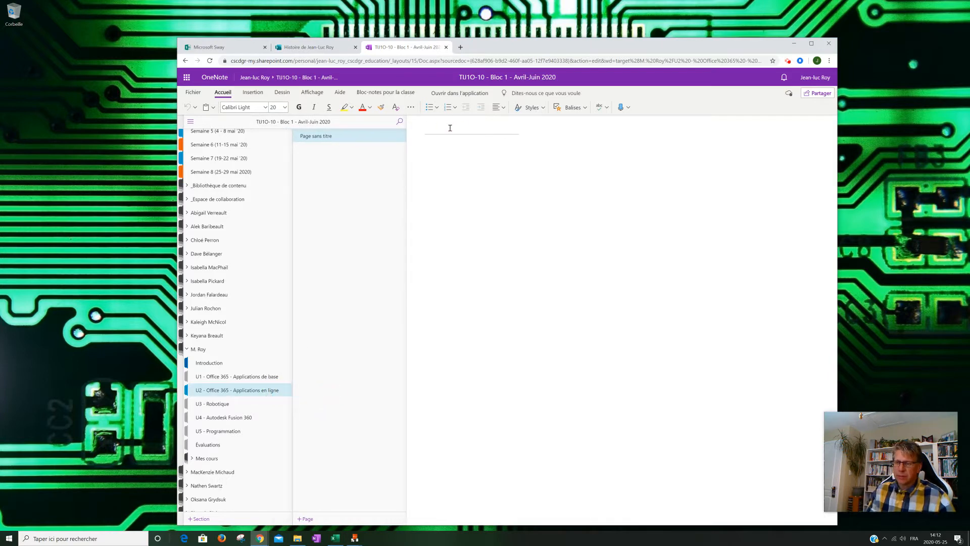
- Title the untitled page "Projet personnel "Mon histoire" (Version Sway)"
text(P)
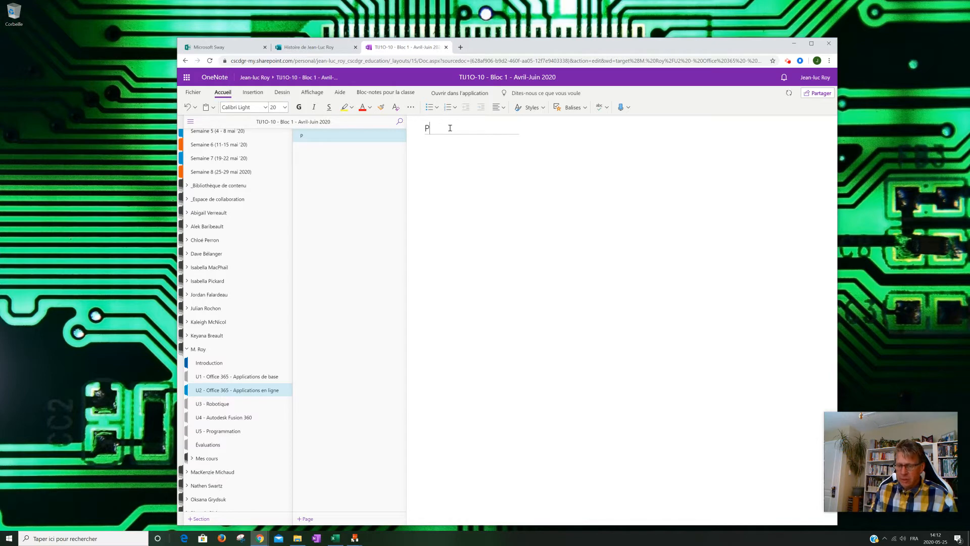
text(roje)
text(t)
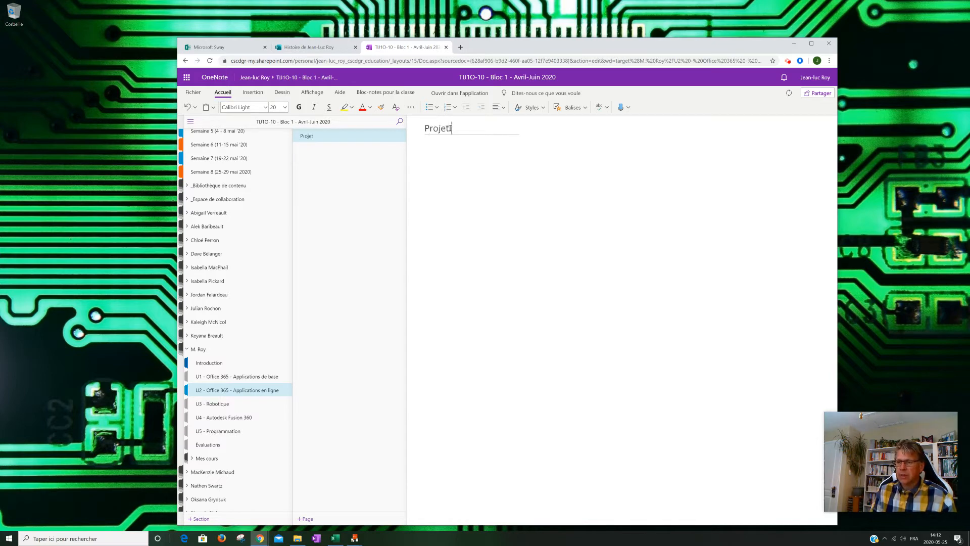
text( personnel )
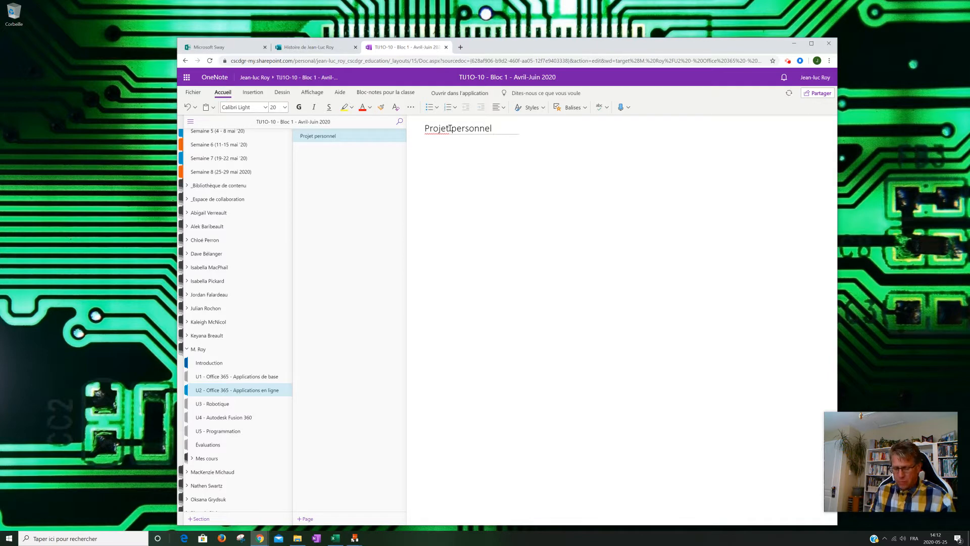
text("Mon)
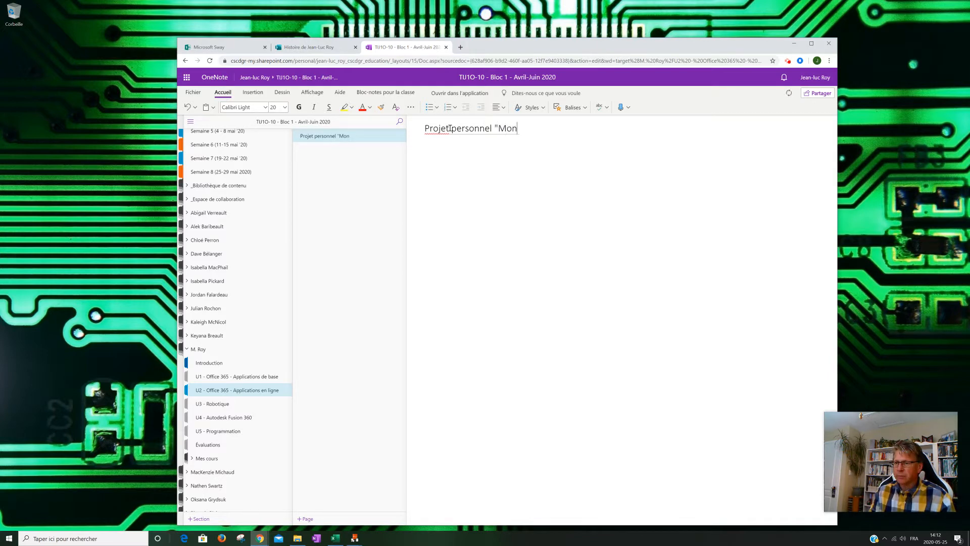
text( histoir)
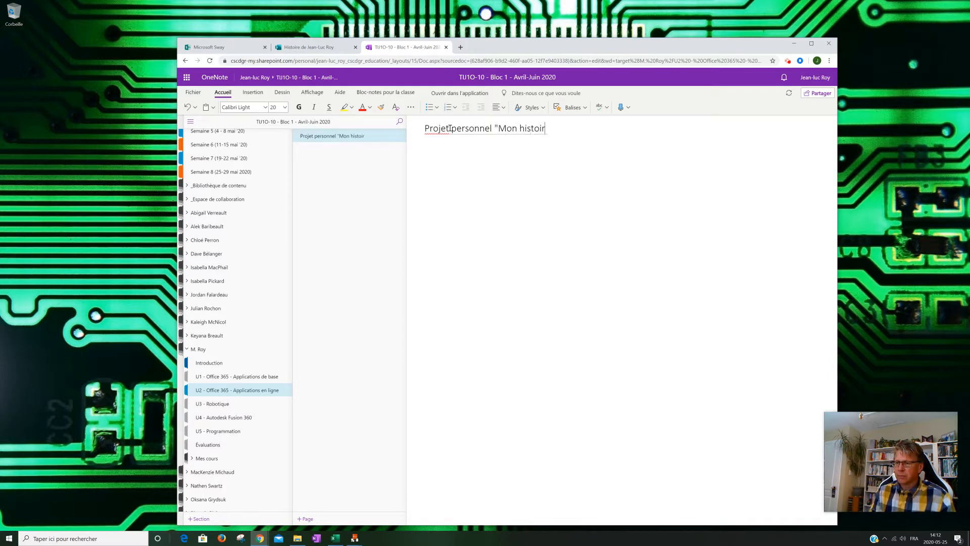
text(e" (Version )
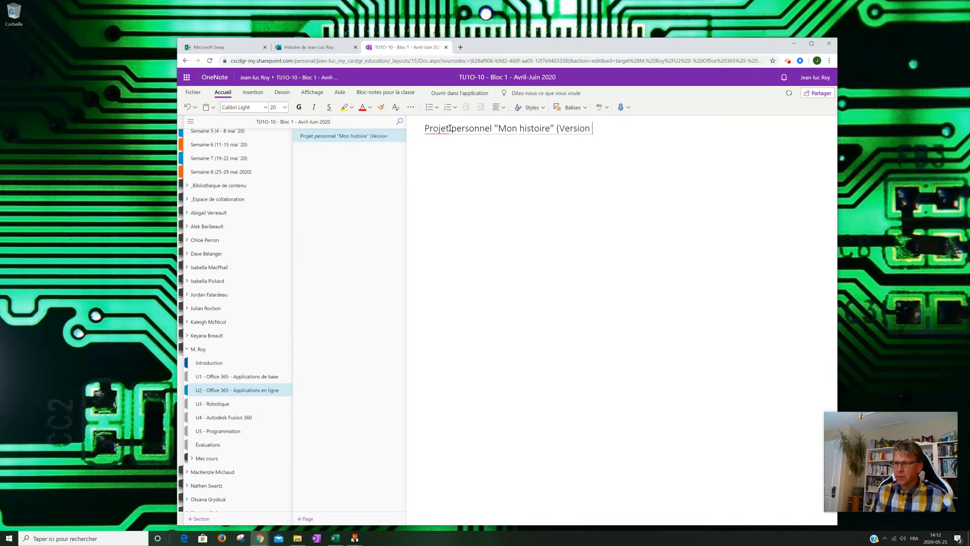
text(Sway))
- Write the line "Voici un lien vers mon projet personnel "Mon histoire"" in the page body
click(454, 153)
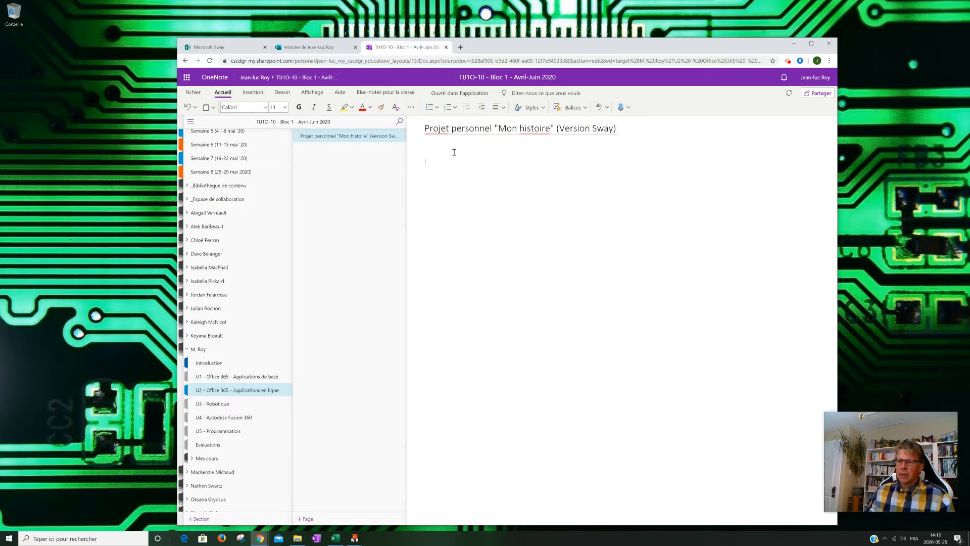
text(Voici un lien)
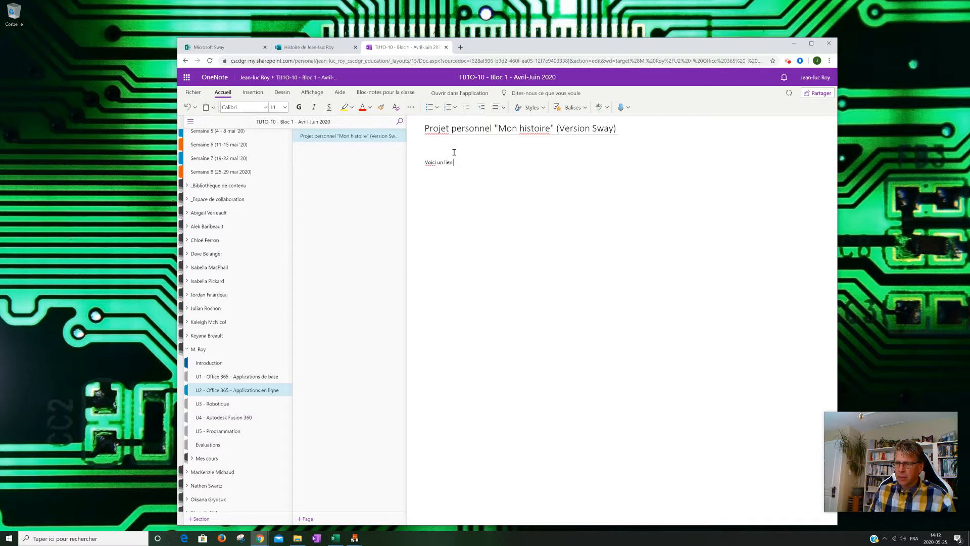
text( vers mon proje personnel)
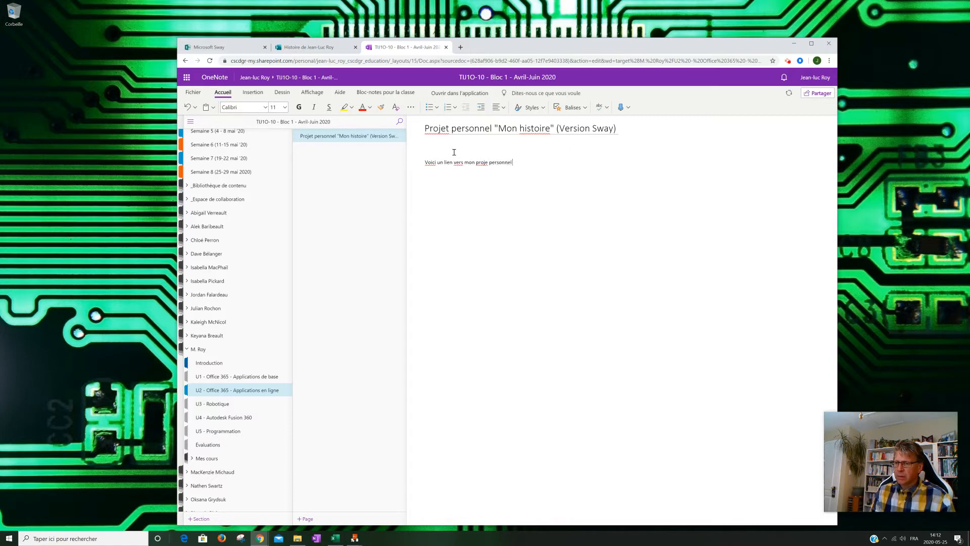
text( "Mon histoire)
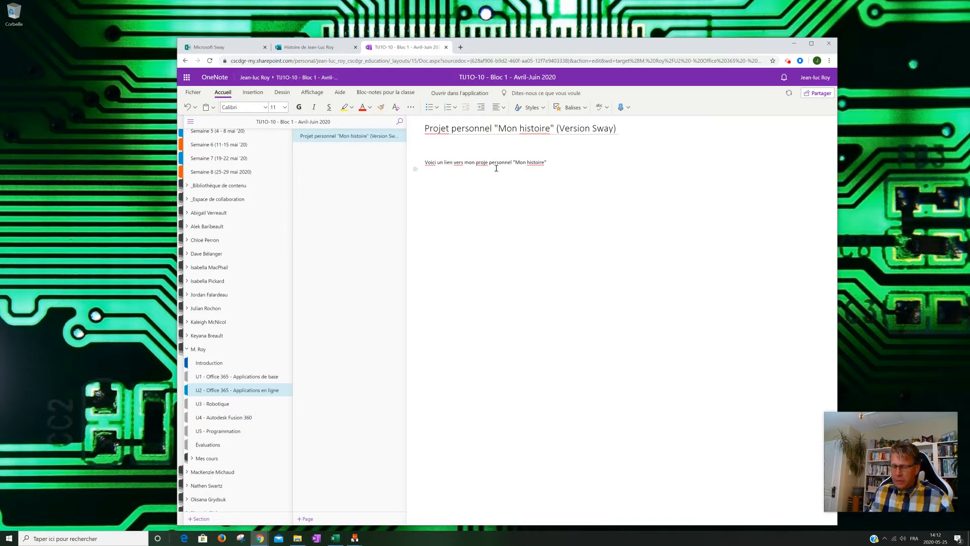
text(t)
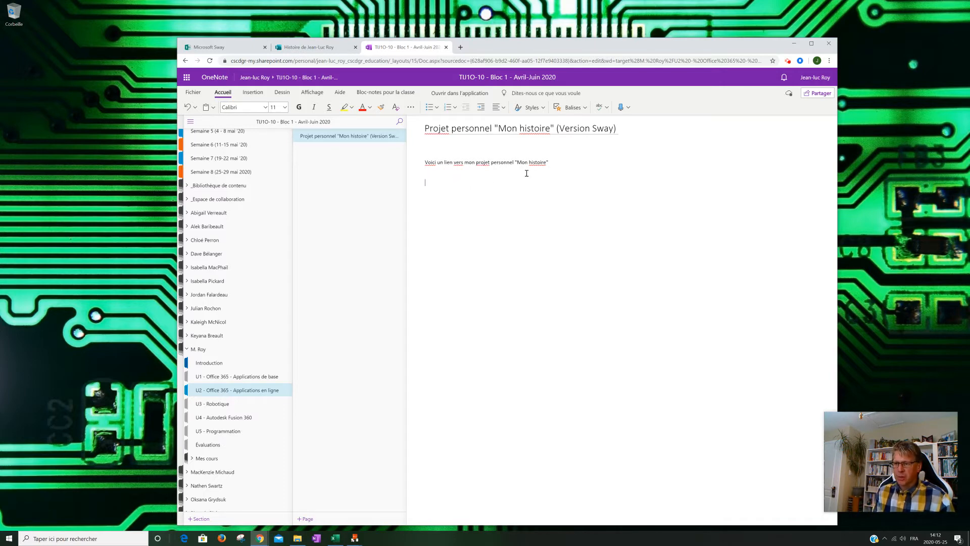
- Paste the Sway link below the introductory line and extend that line with "- Version 1"
text(https://sway.office.com/qdYMNOAVh9d0fNX9?ref=Link)
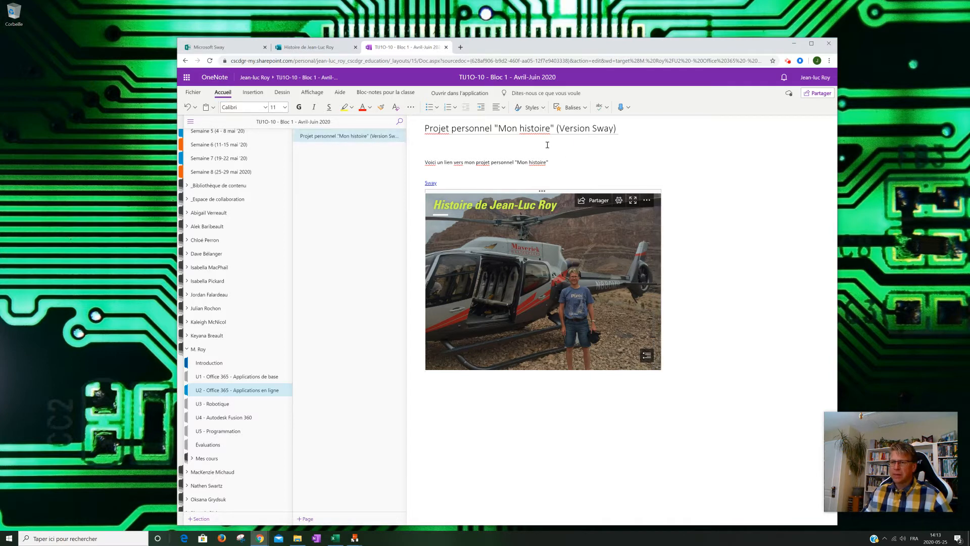
click(555, 162)
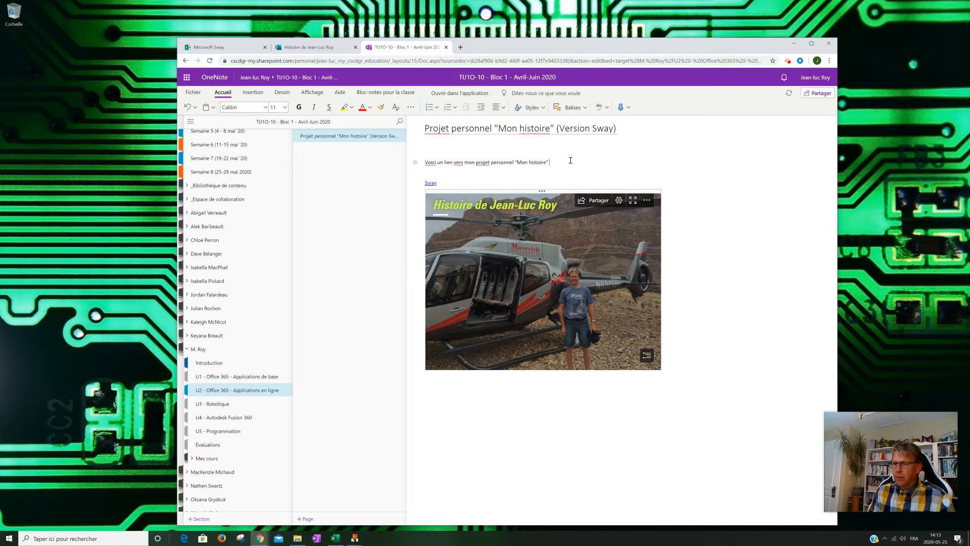
text(- Version)
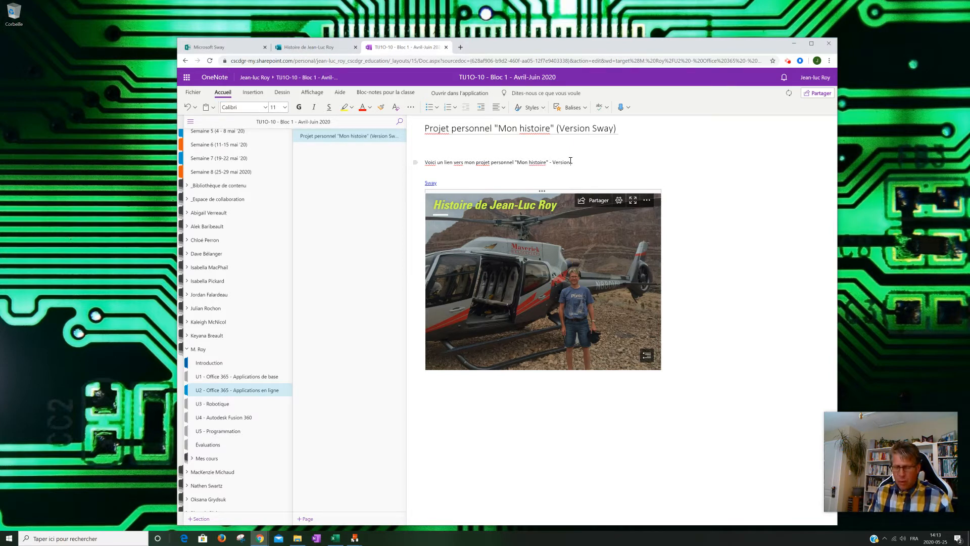
text( 1)
click(468, 396)
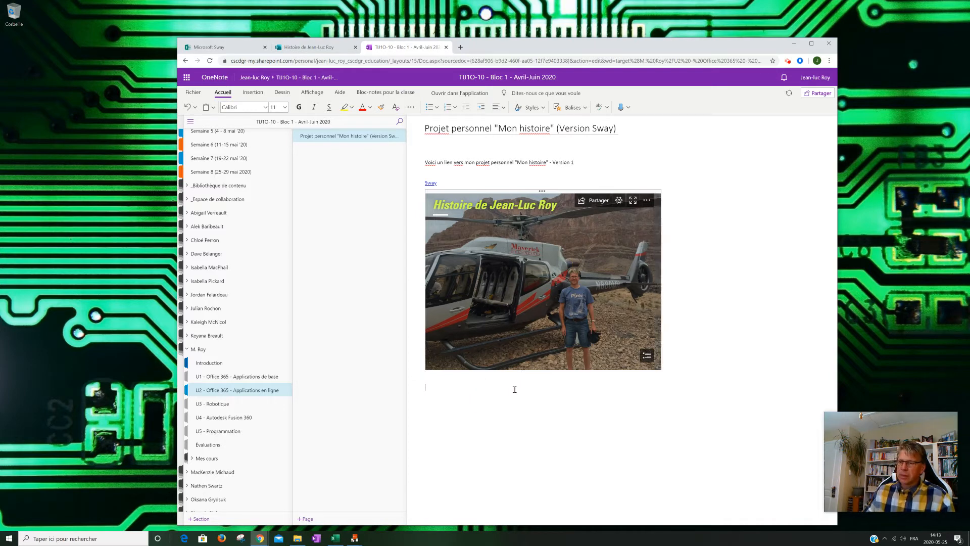
- Format the "Version 1" line as underlined, bold text in dark teal
drag(425, 162, 576, 162)
key(ctrl+c)
click(329, 107)
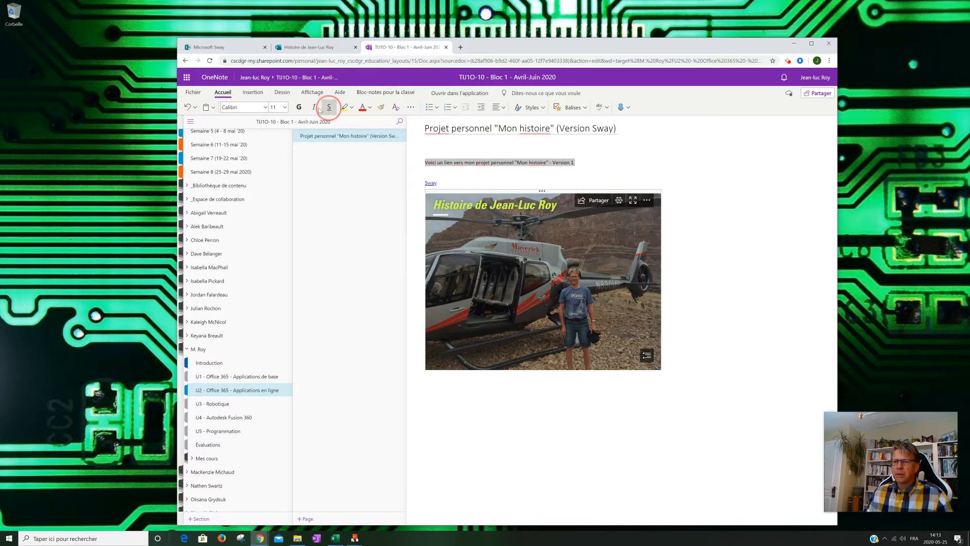
click(299, 107)
click(366, 110)
click(370, 108)
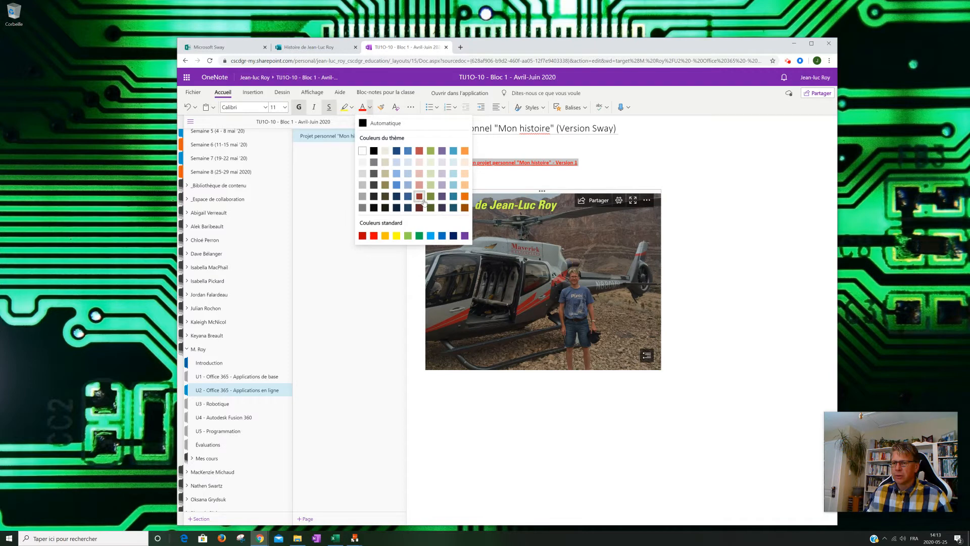
click(454, 197)
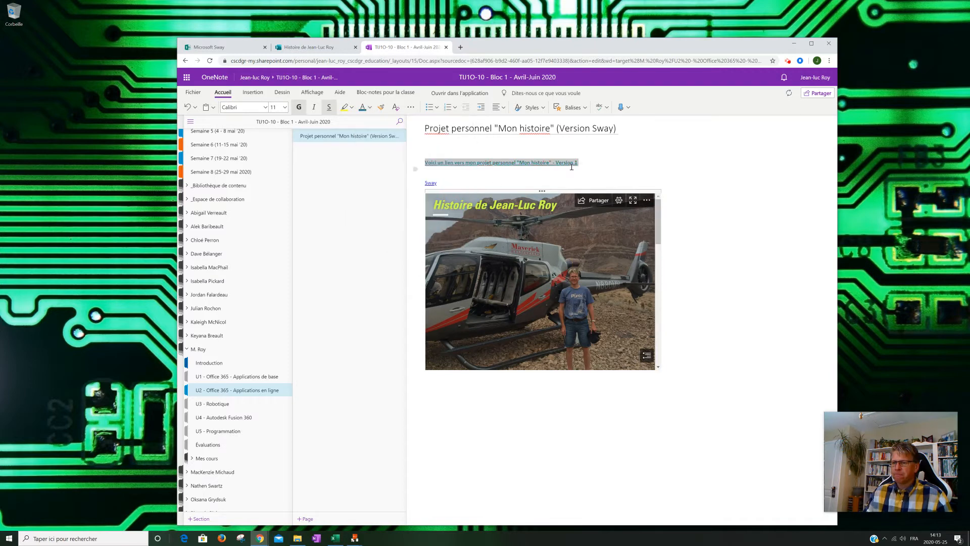
- Place two copies of the formatted "Version 1" line below the embedded Sway
click(440, 393)
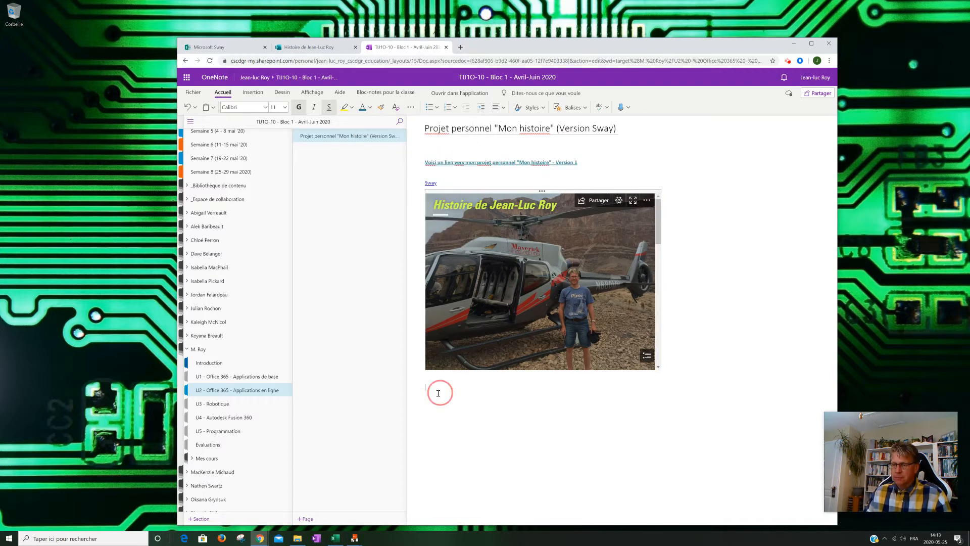
key(ctrl+v)
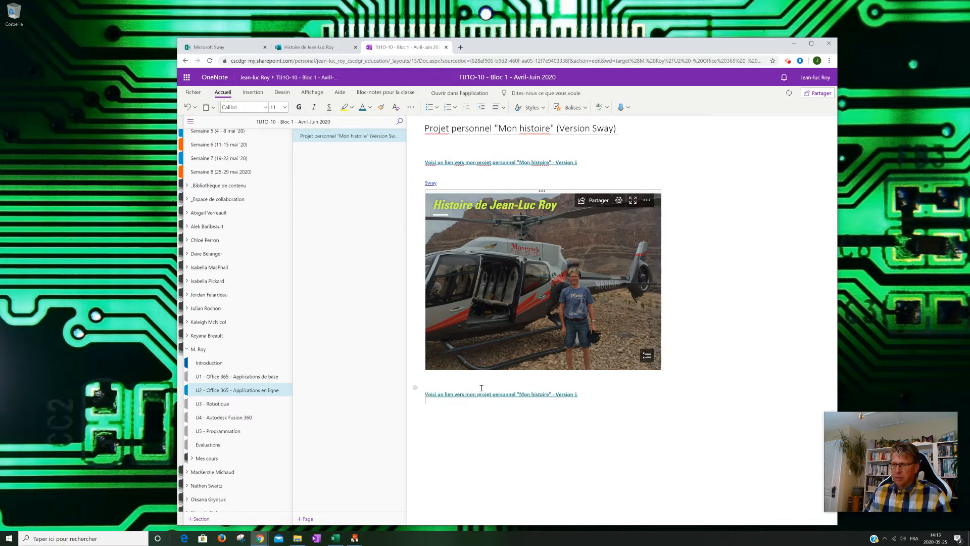
key(ctrl+v)
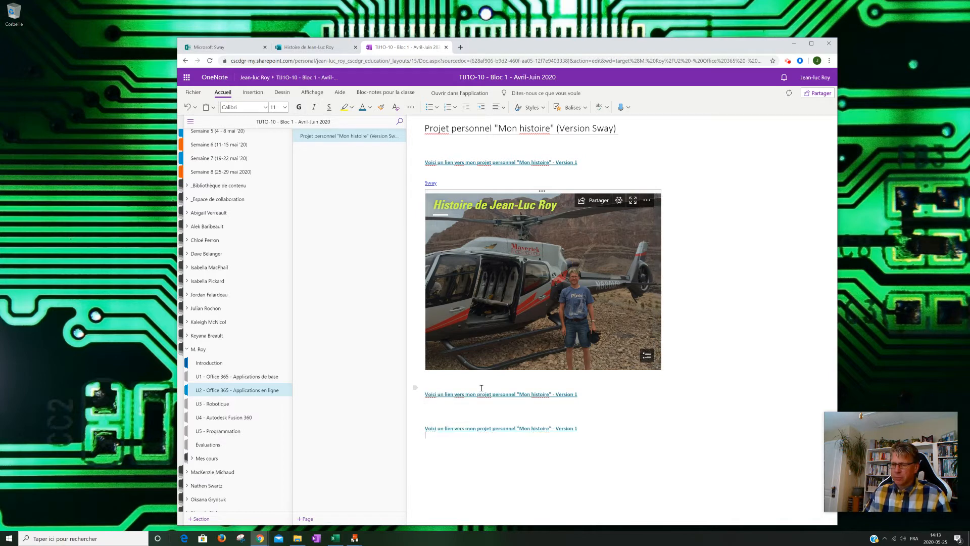
- Change the endings of the two copied lines to "Version 2" and "Version finale"
click(576, 394)
key(BackSpace)
text(2)
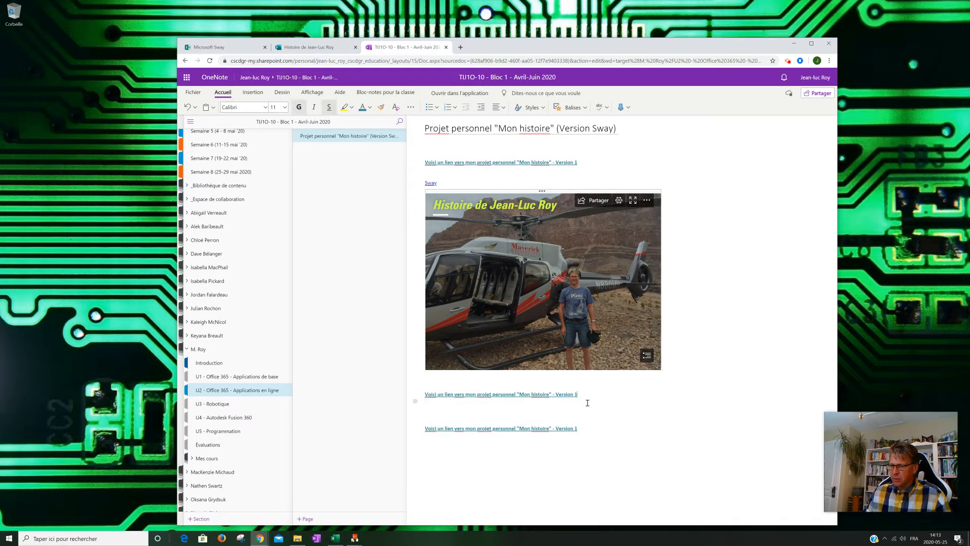
click(579, 428)
key(BackSpace)
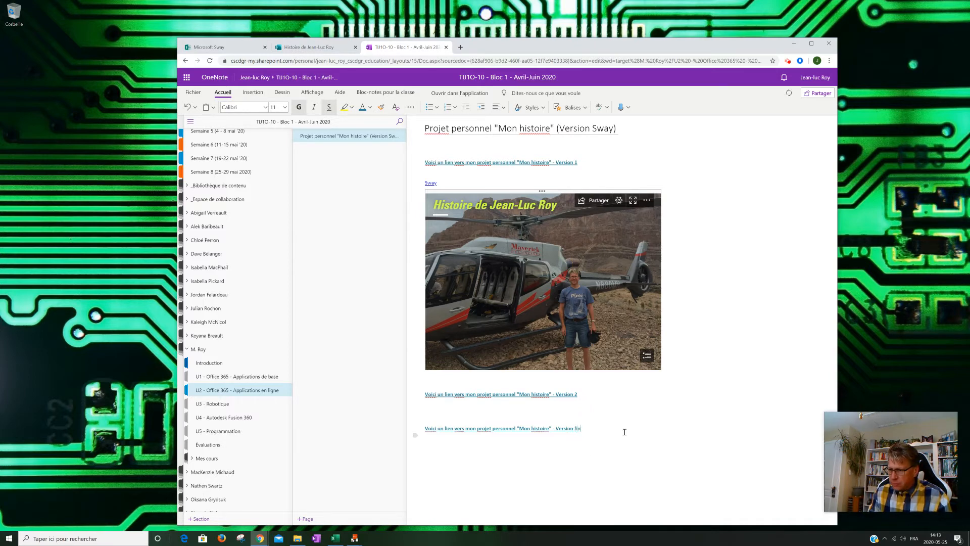
- Open the notebook's Évaluations section
click(584, 163)
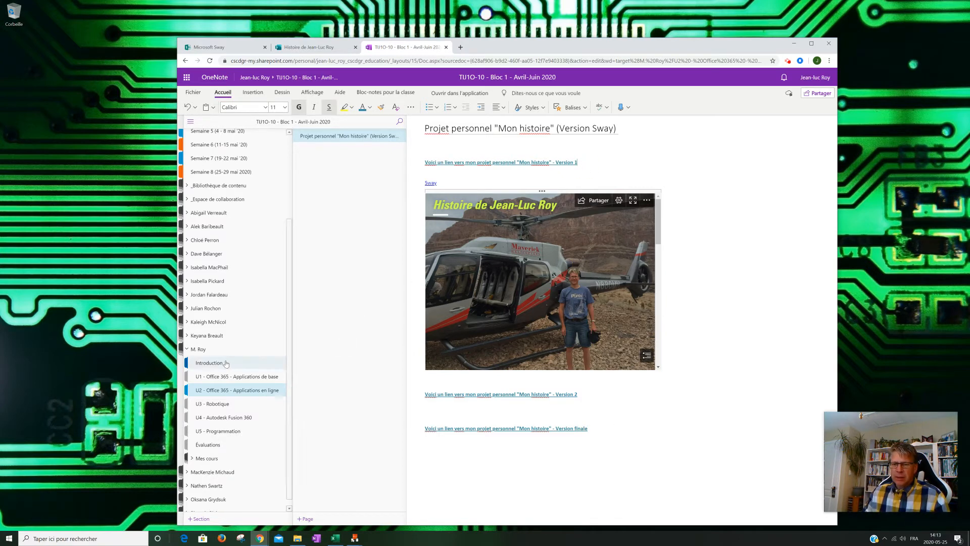
scroll(236, 162, up, 3)
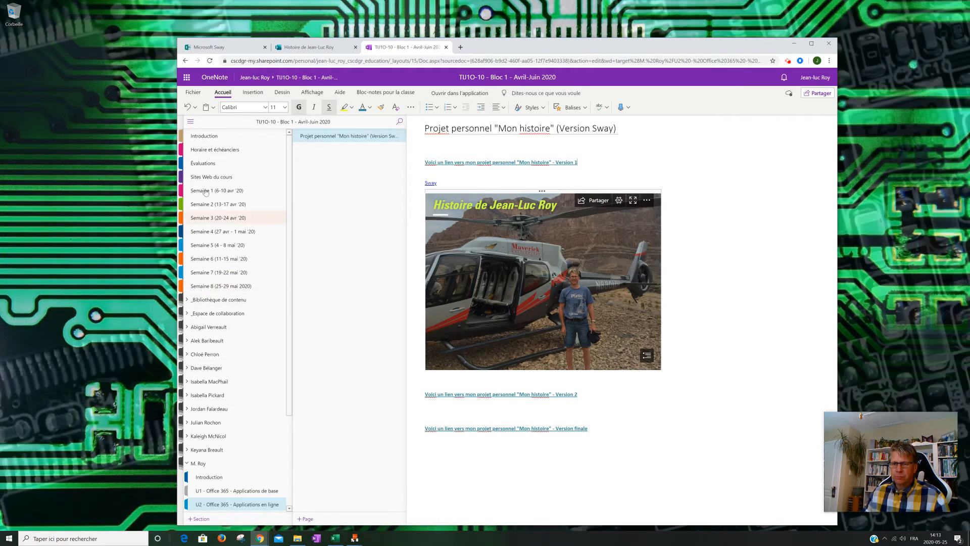
click(203, 164)
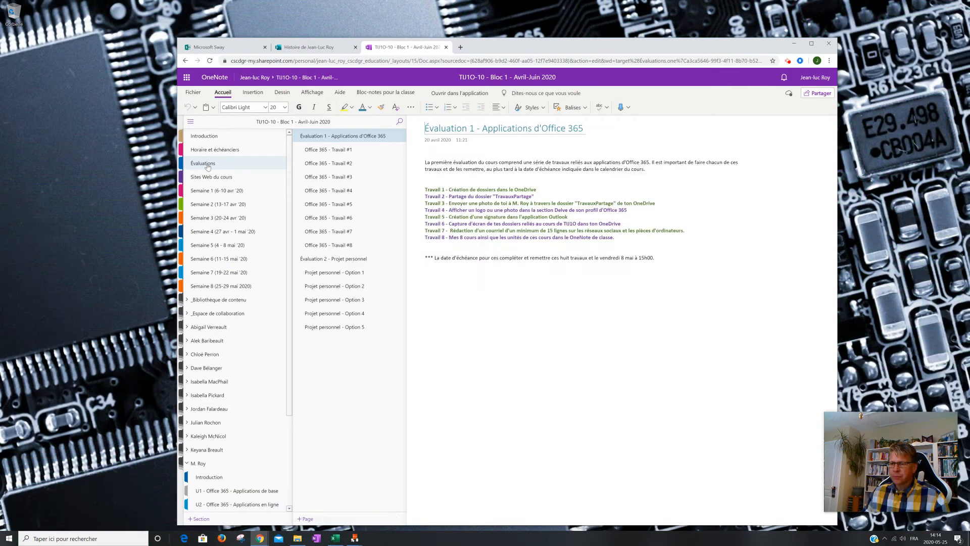
- Review the personal project's submission dates on the "Évaluation 2 - Projet personnel" page
click(336, 261)
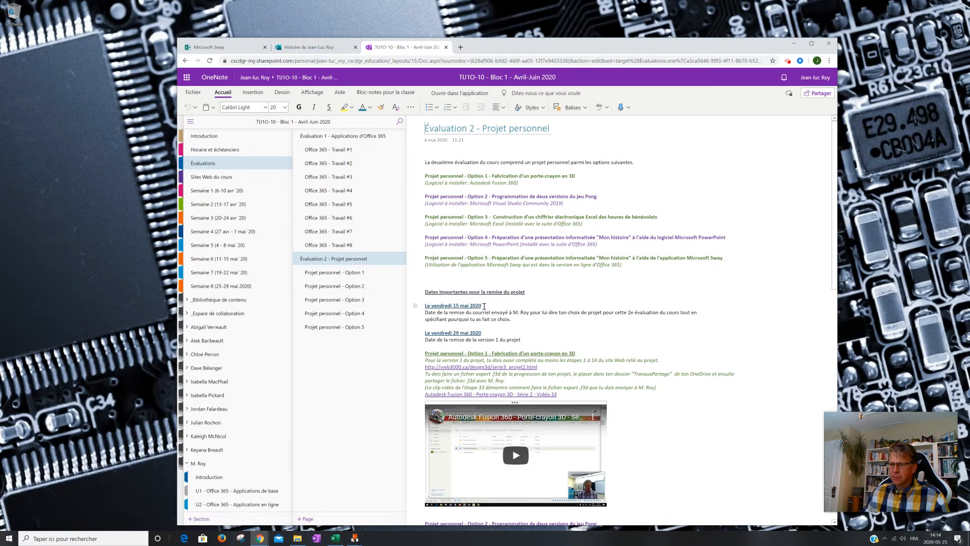
scroll(482, 338, down, 10)
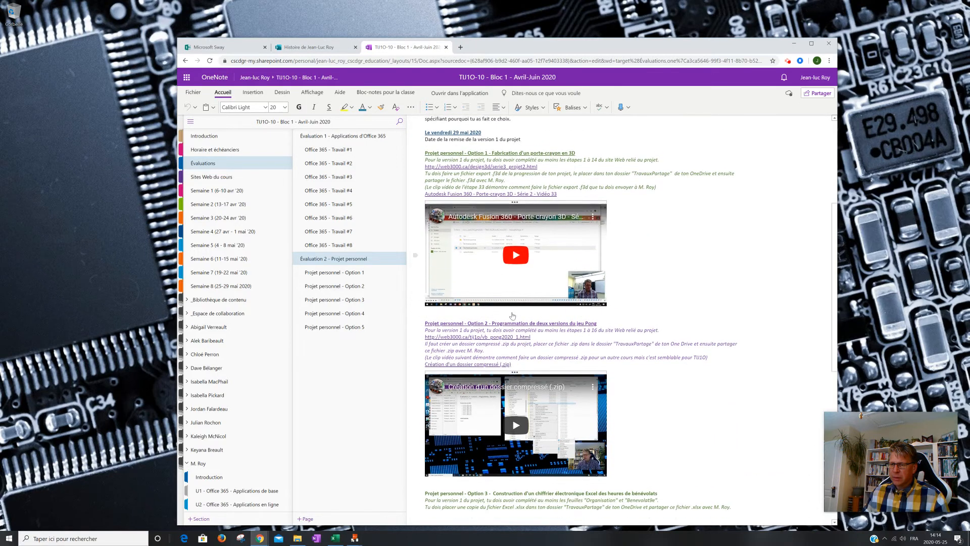
scroll(513, 316, down, 2)
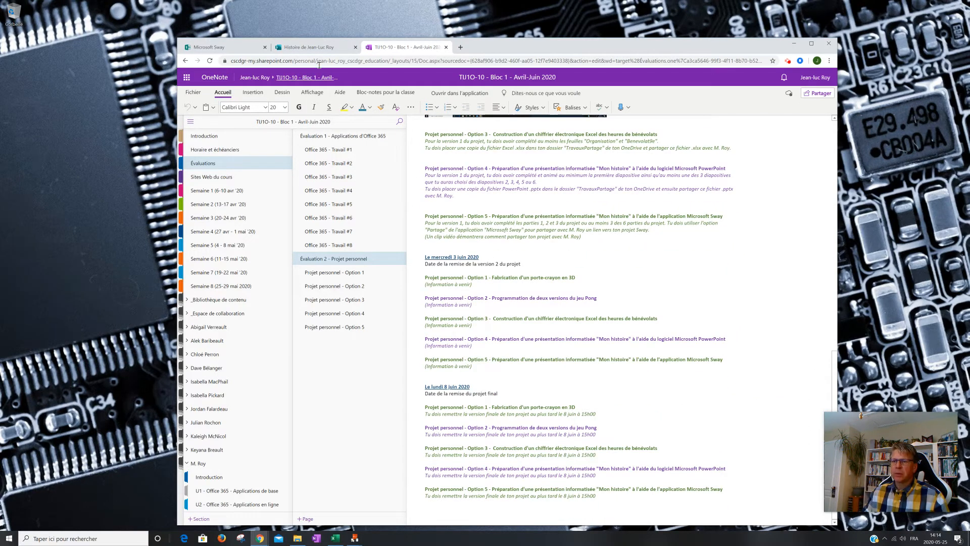
scroll(236, 426, down, 2)
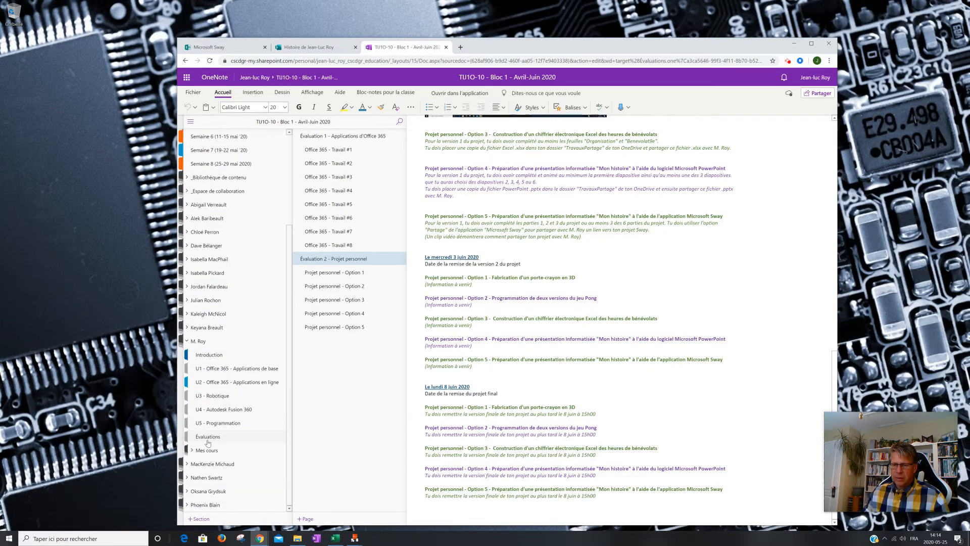
- Return to the "U2 - Office 365 - Applications en ligne" section and add an opening parenthesis after the "Version 1" heading
click(225, 382)
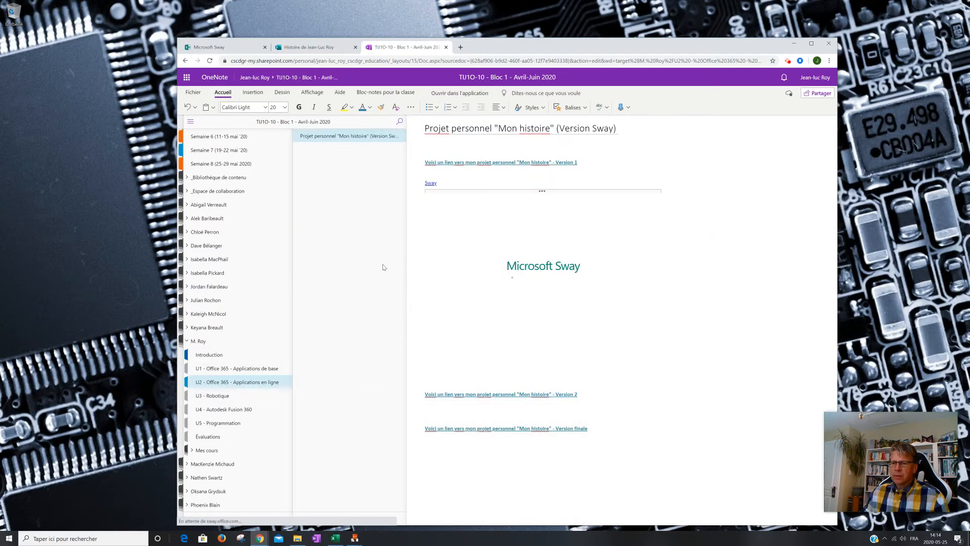
click(591, 163)
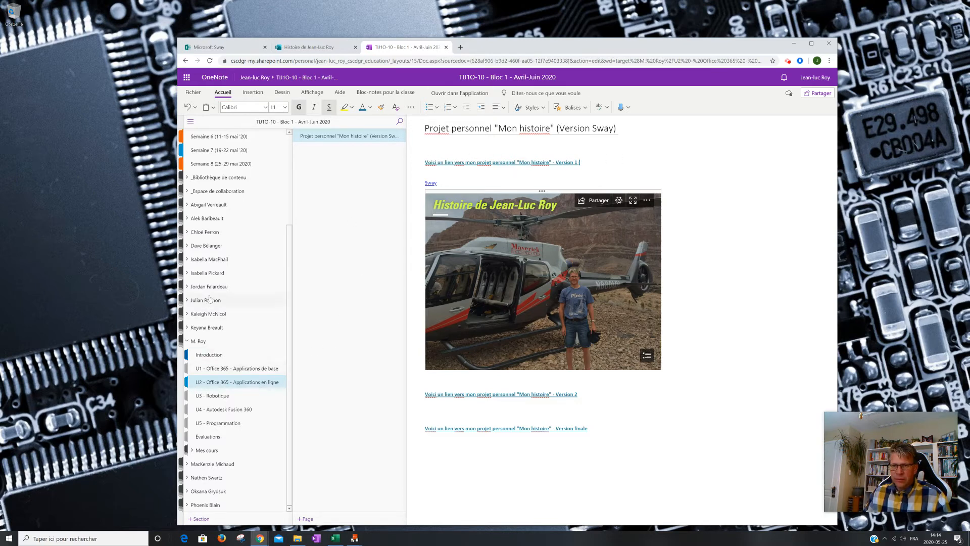
- Look up the version 1, version 2 and final project due dates on the Évaluation 2 page of the Évaluations section
scroll(228, 282, up, 2)
scroll(228, 282, up, 2)
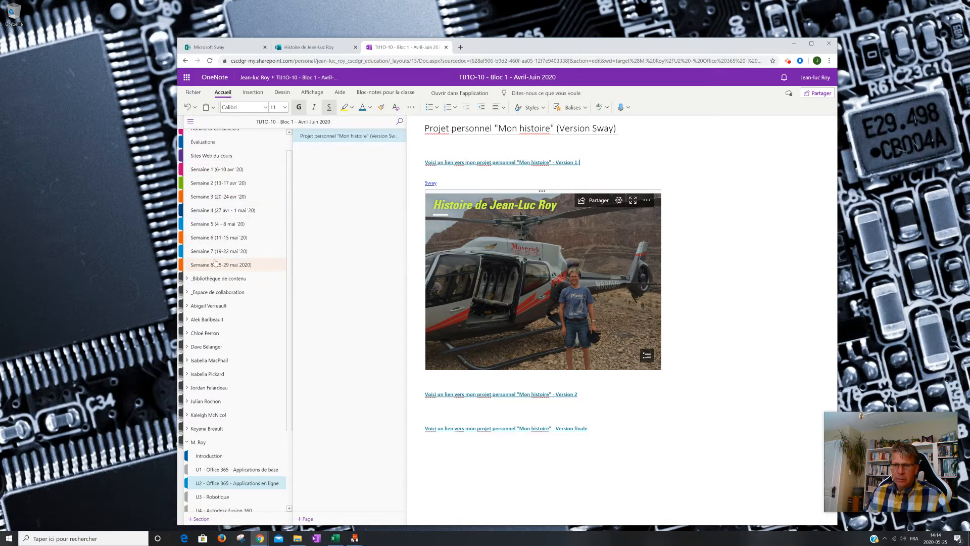
click(207, 142)
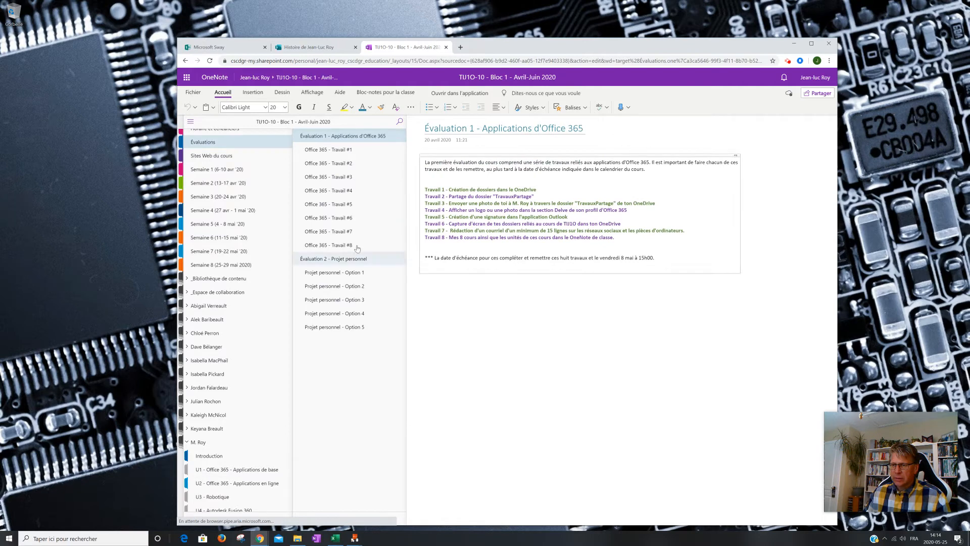
click(336, 259)
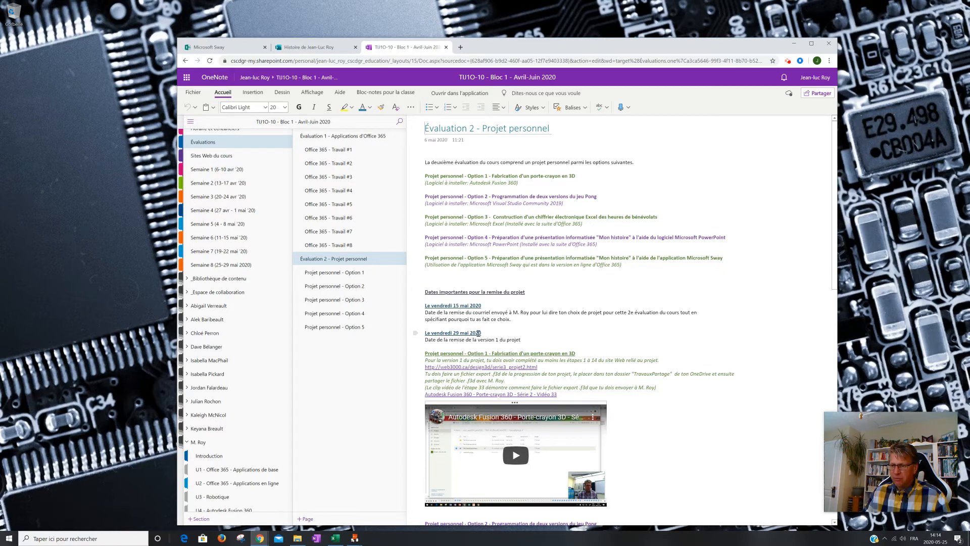
scroll(485, 327, down, 1)
scroll(486, 327, down, 10)
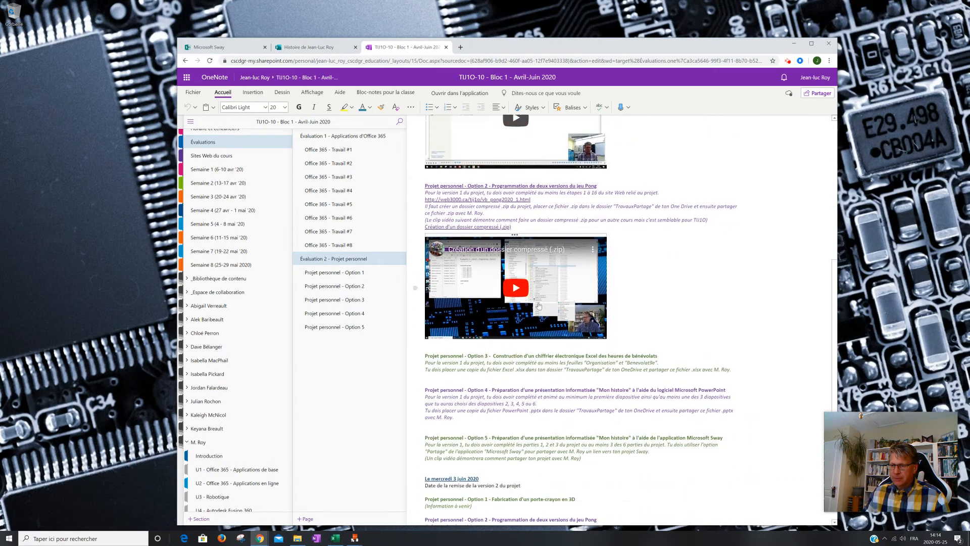
scroll(540, 301, down, 1)
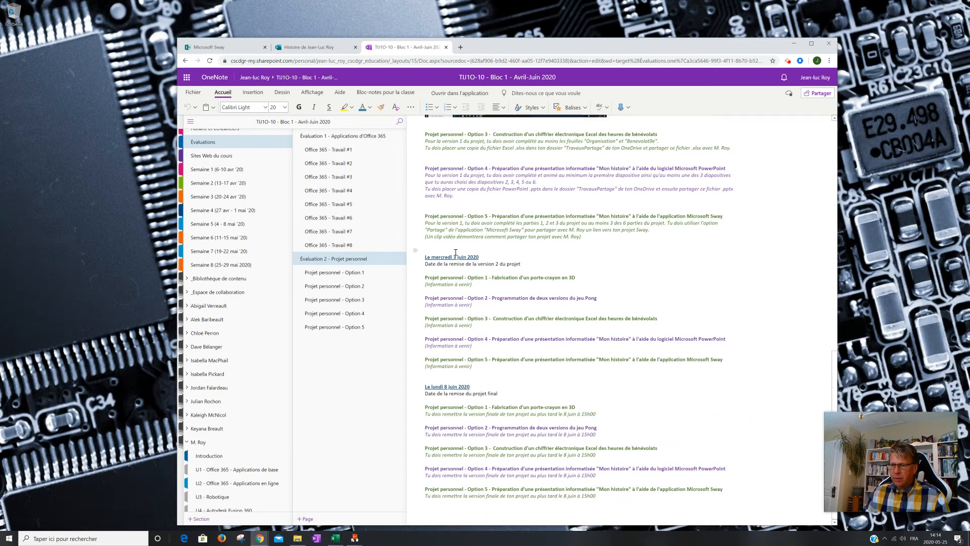
scroll(222, 421, down, 3)
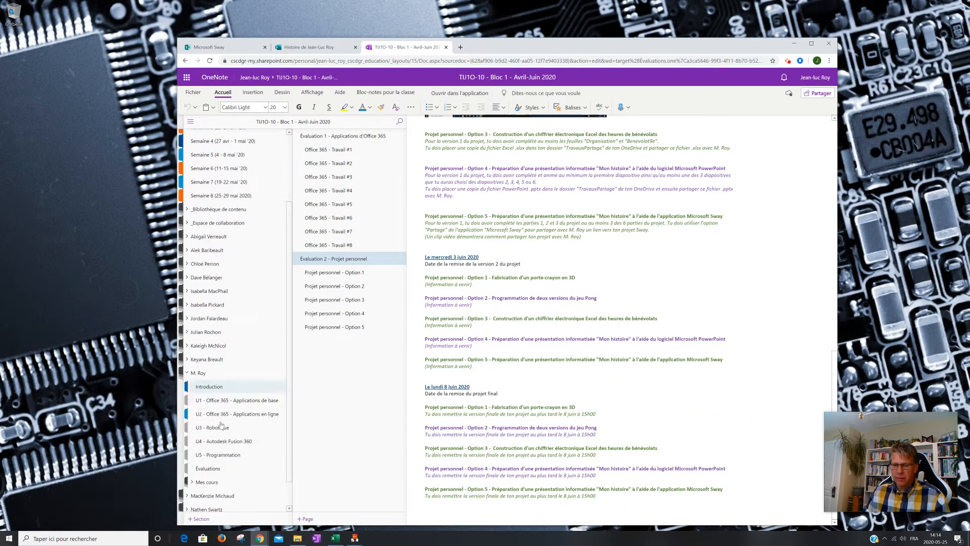
- In the U2 section, complete the Version 1, Version 2 and Version finale headings with "(29 mai 2020)", "(3 juin 2020)" and "(8 juin 2020)"
click(222, 383)
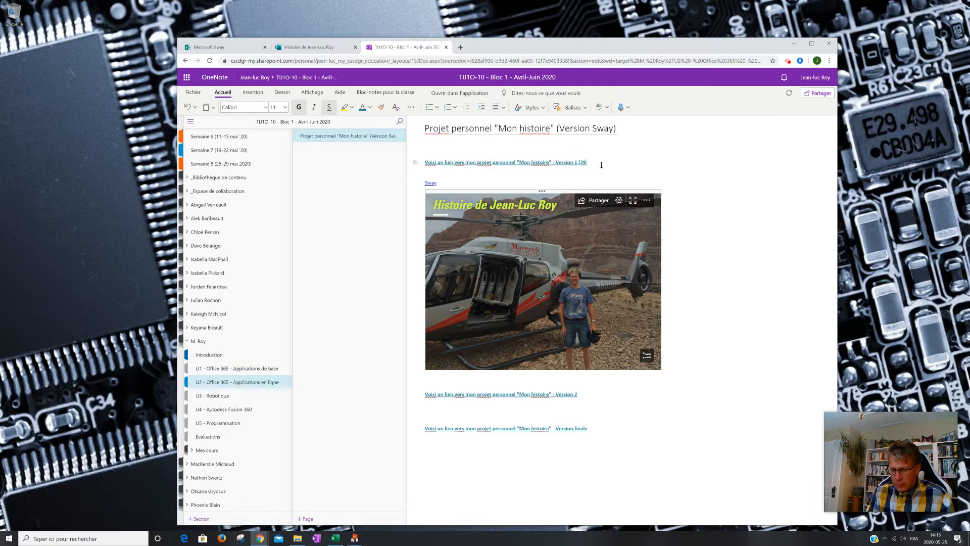
text(2020)
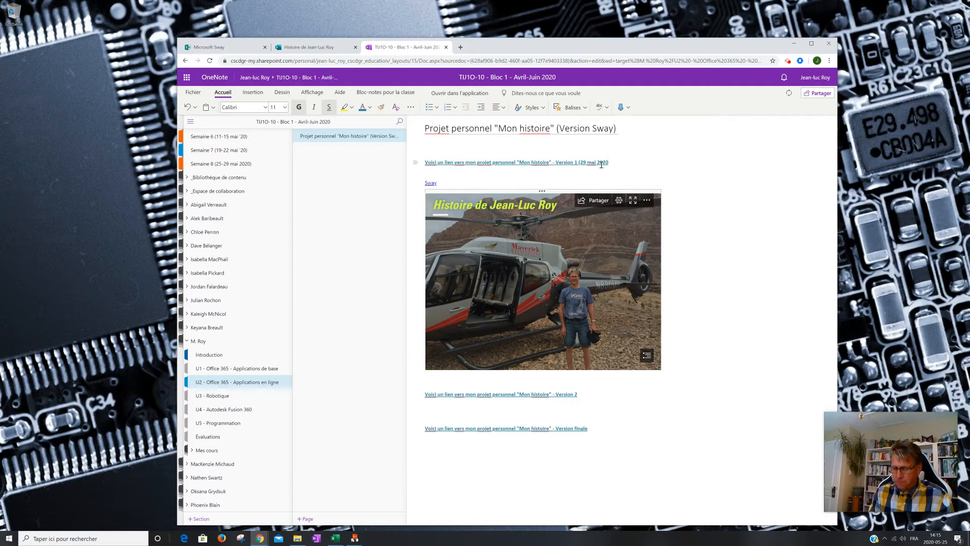
click(581, 391)
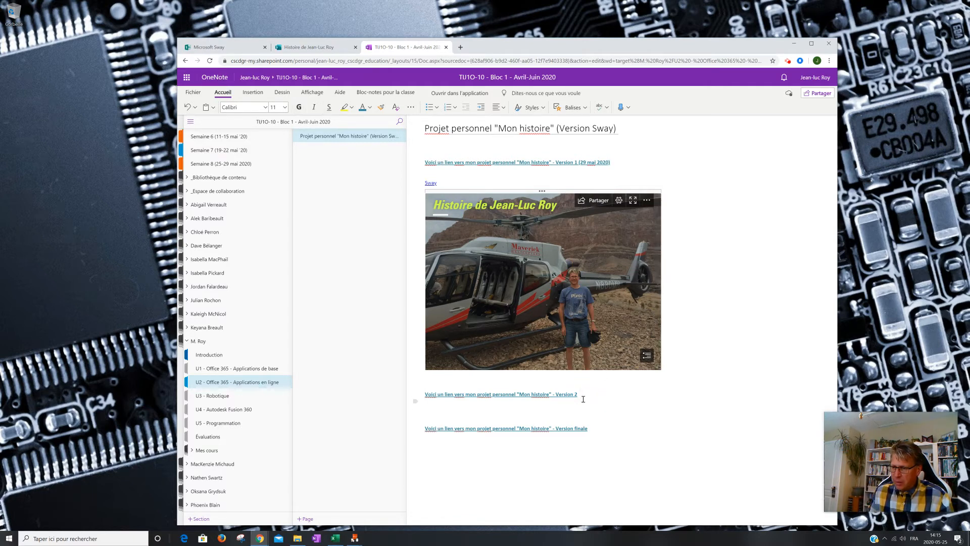
click(579, 394)
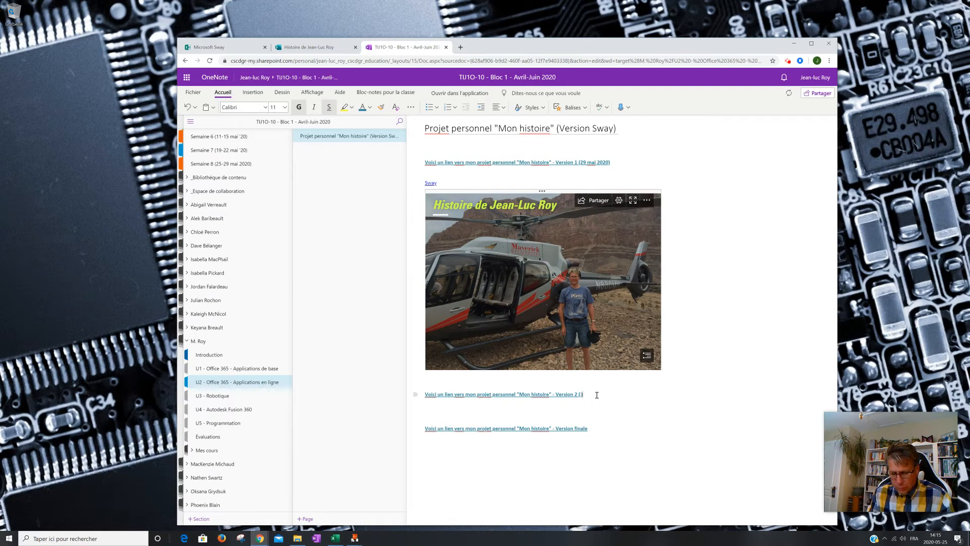
text(020)
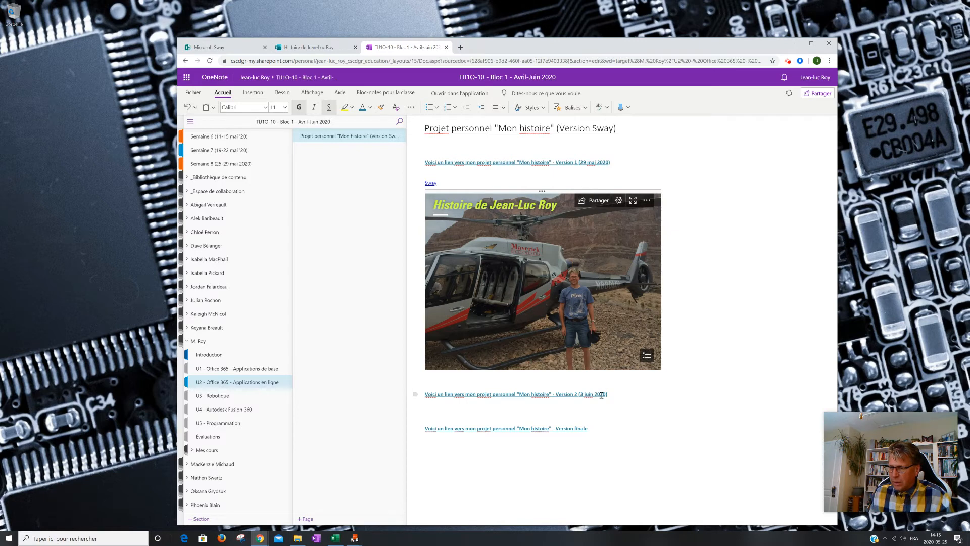
click(587, 412)
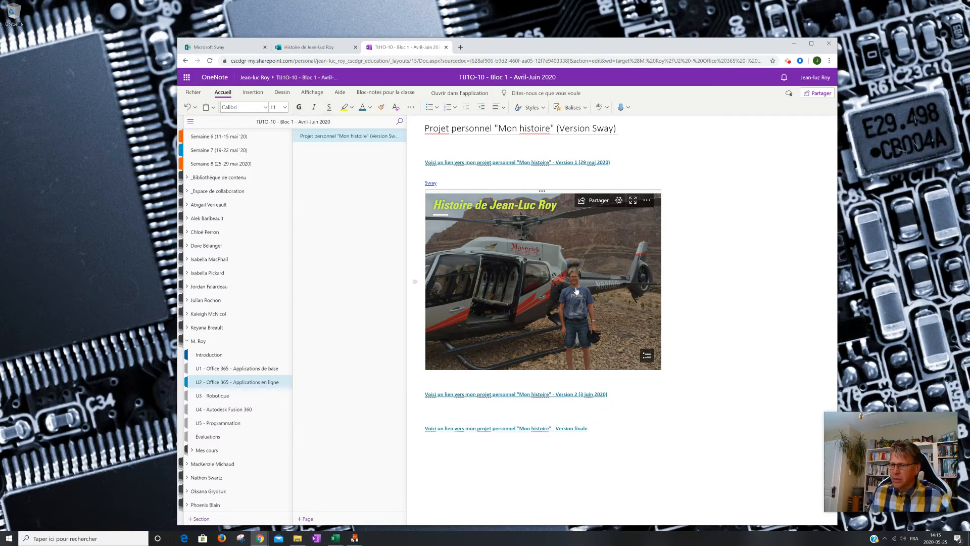
click(595, 429)
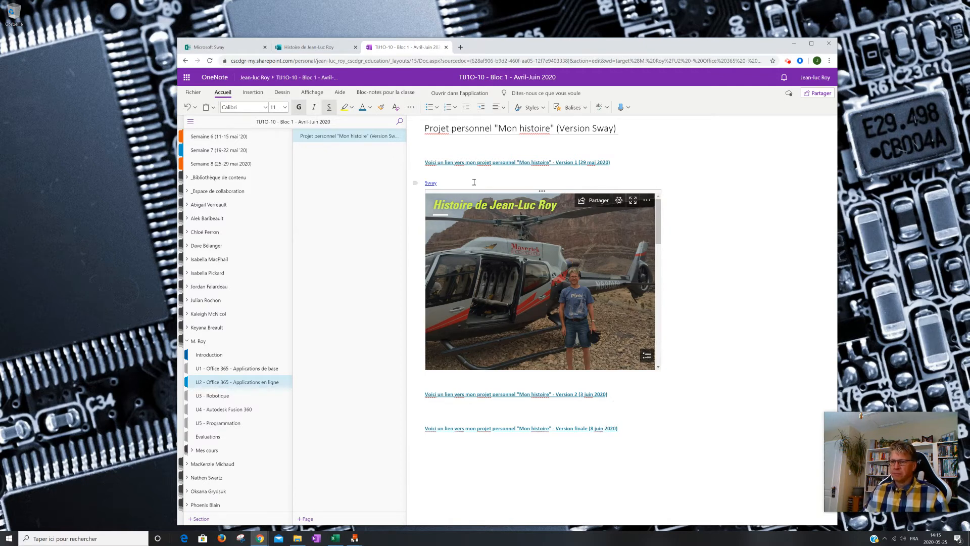
- Copy the Sway's share link and embed it below the "Version 2" heading on the OneNote page
click(302, 48)
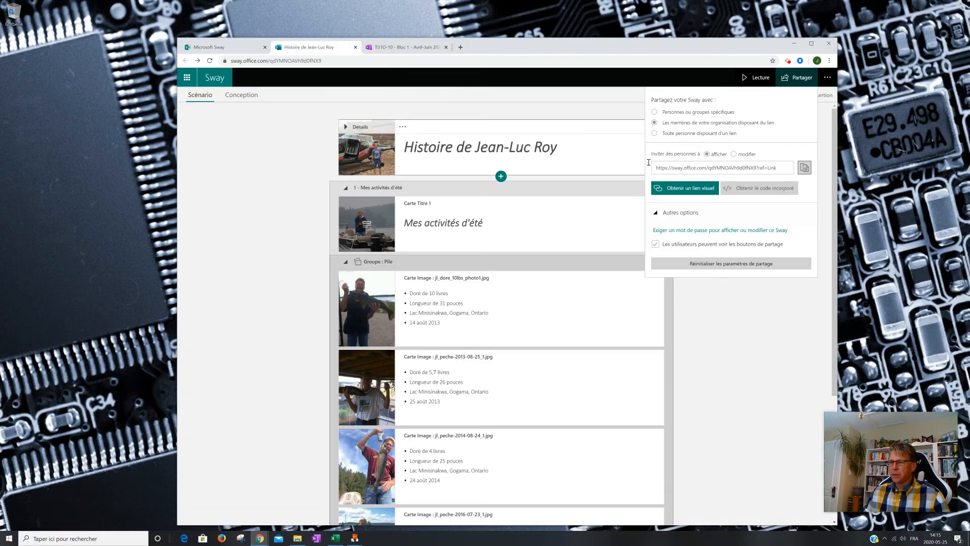
click(804, 170)
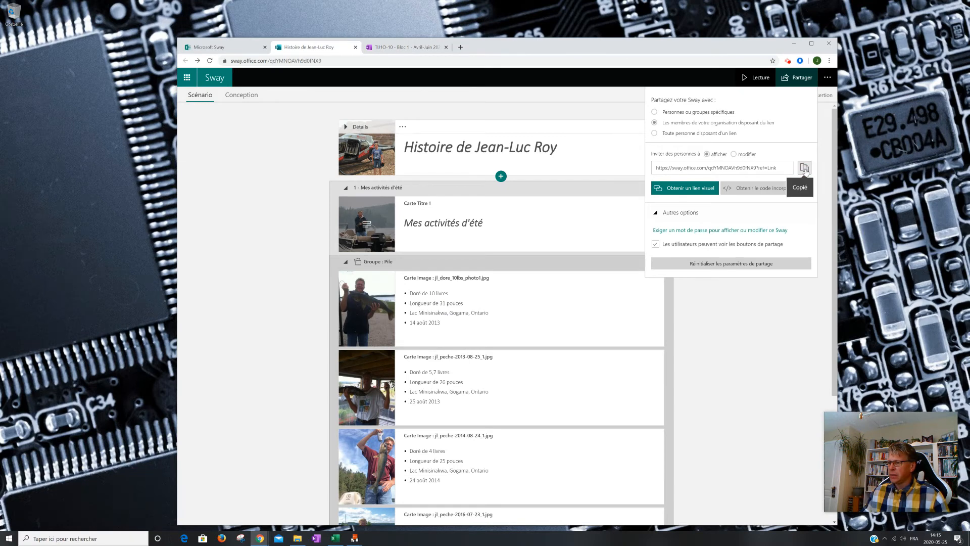
click(404, 48)
click(434, 407)
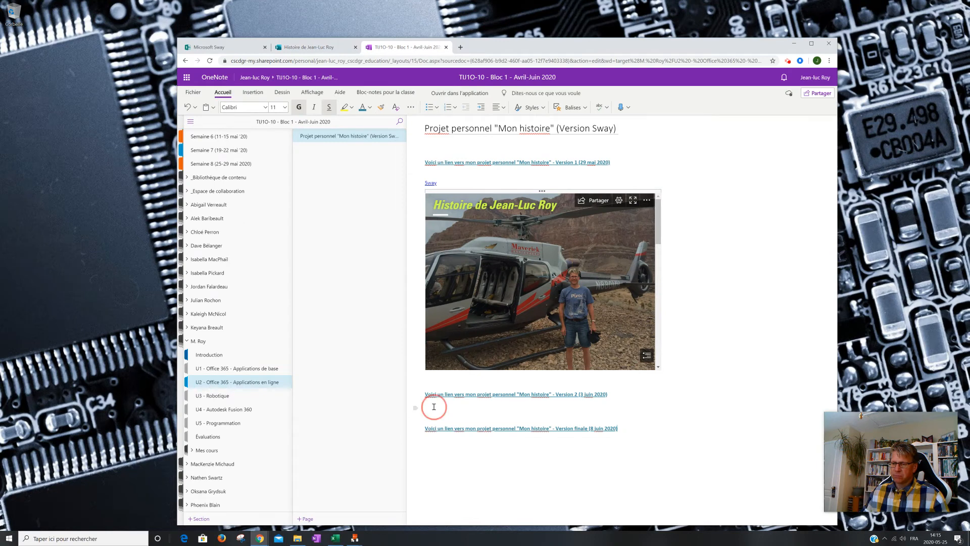
text(https://sway.office.com/qdYMNOAVh9d0fNX9?ref=Link)
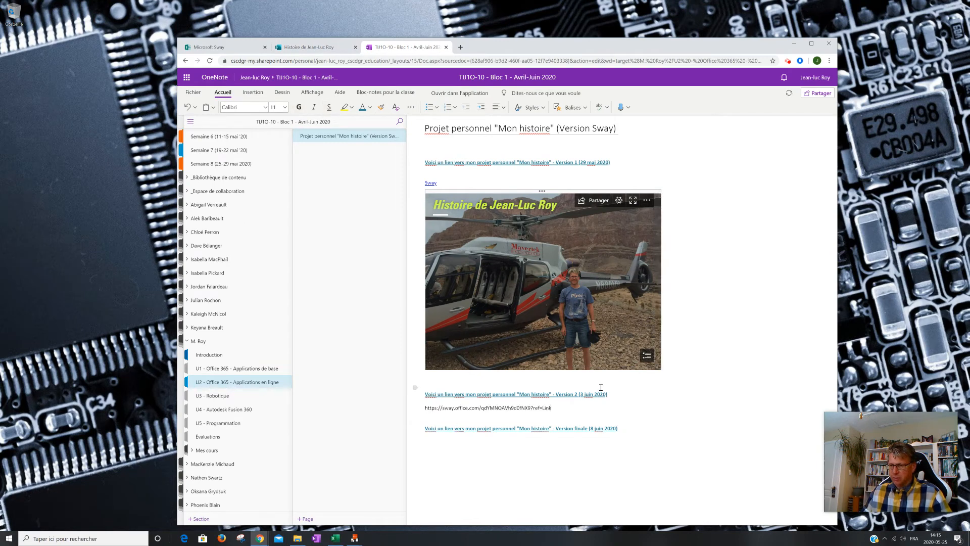
key(Return)
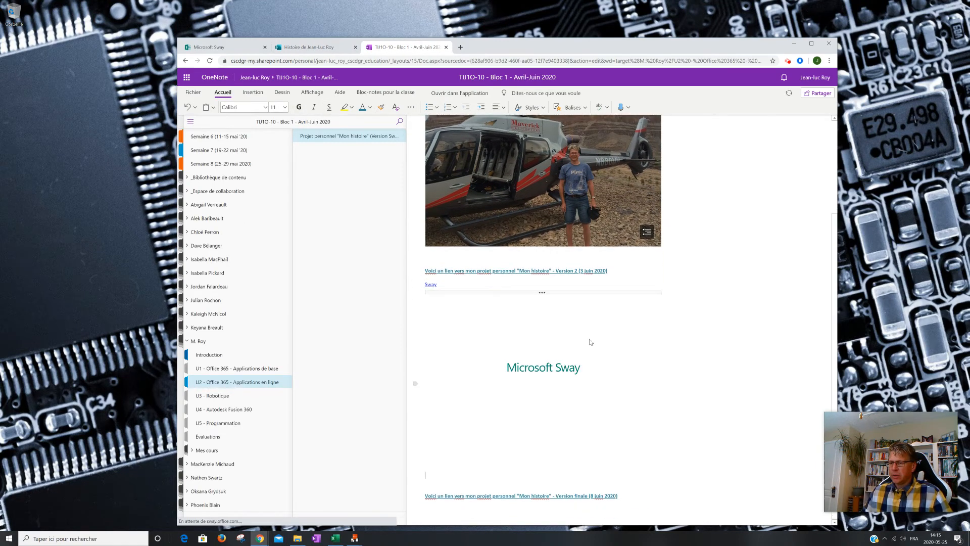
- Try to delete the "Sway" link together with its embedded preview below the "Version 2" heading
drag(486, 482, 433, 288)
click(433, 289)
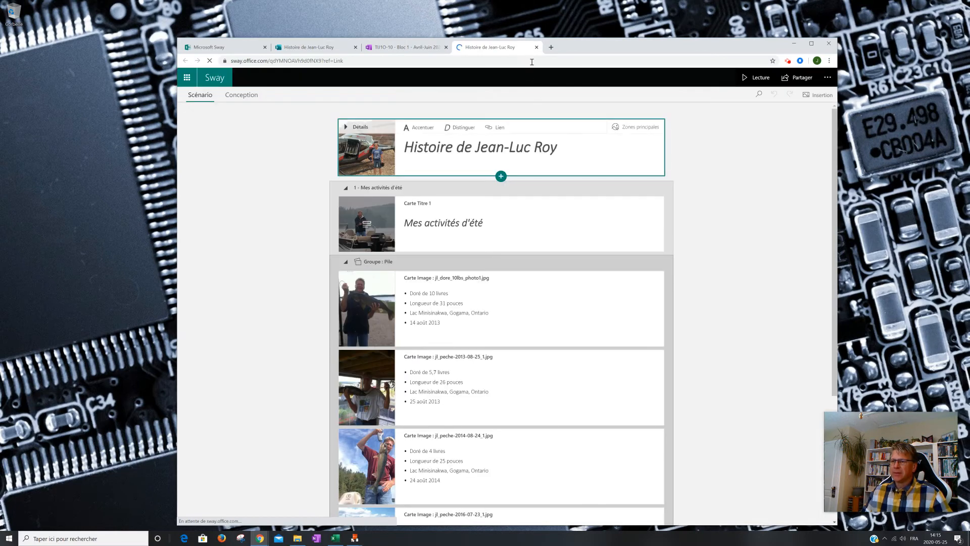
key(ctrl+w)
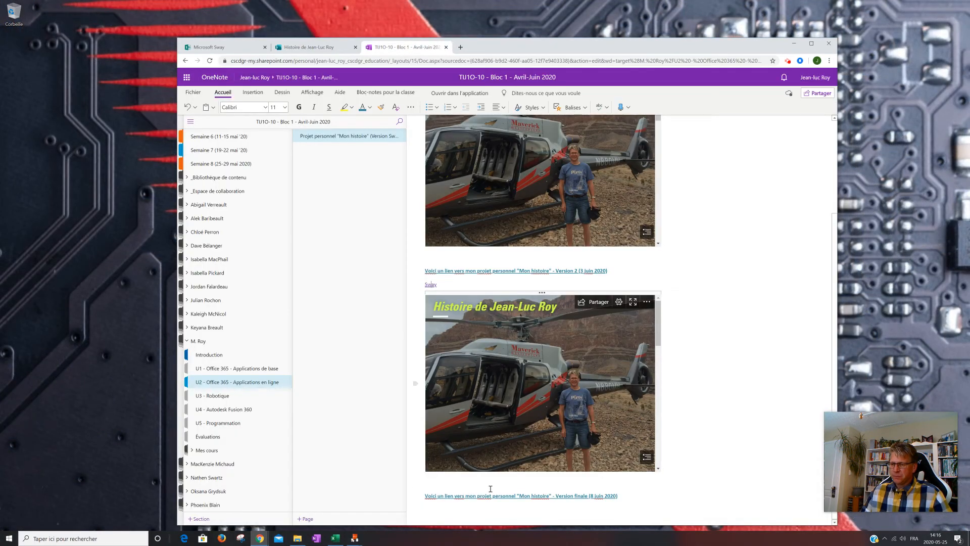
drag(427, 479, 426, 286)
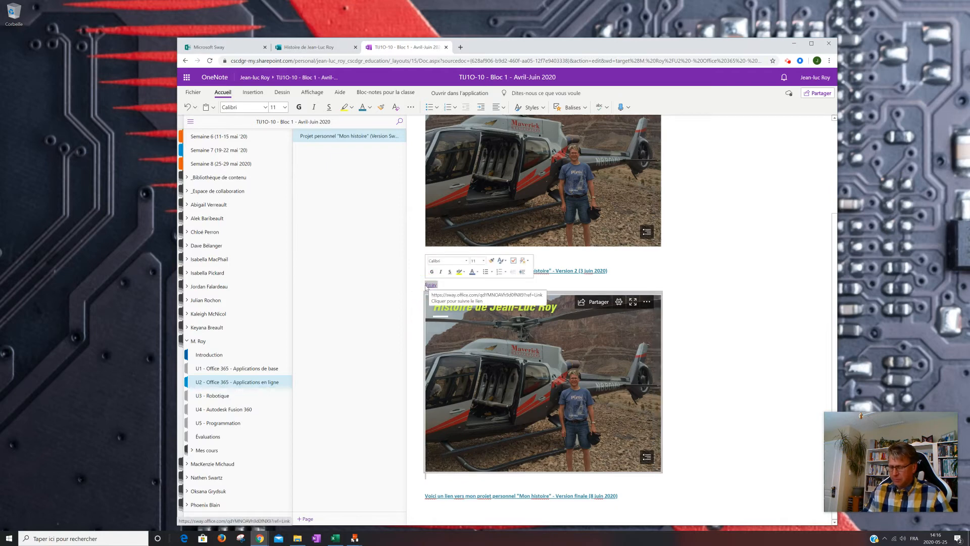
key(Delete)
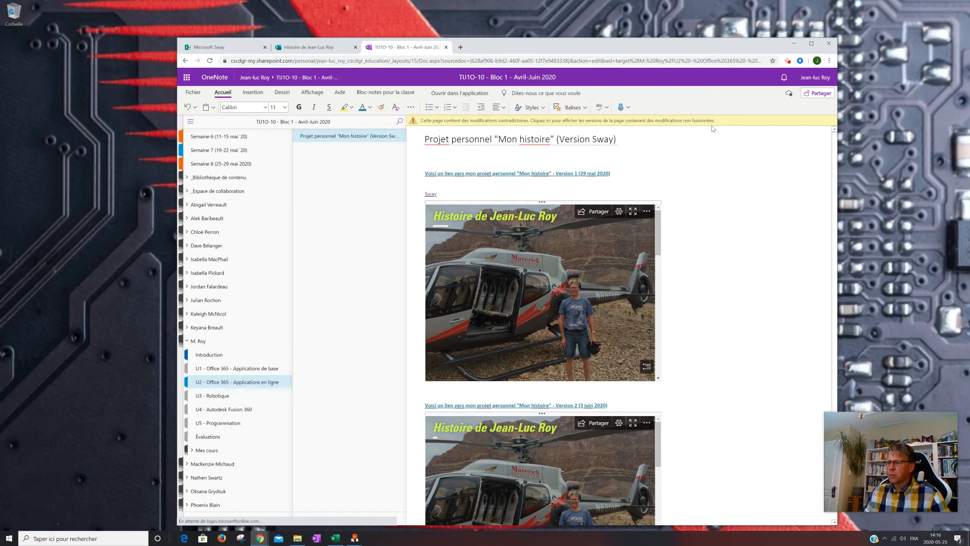
- Delete the embedded Sway preview below the "Version 2" heading
scroll(539, 372, down, 2)
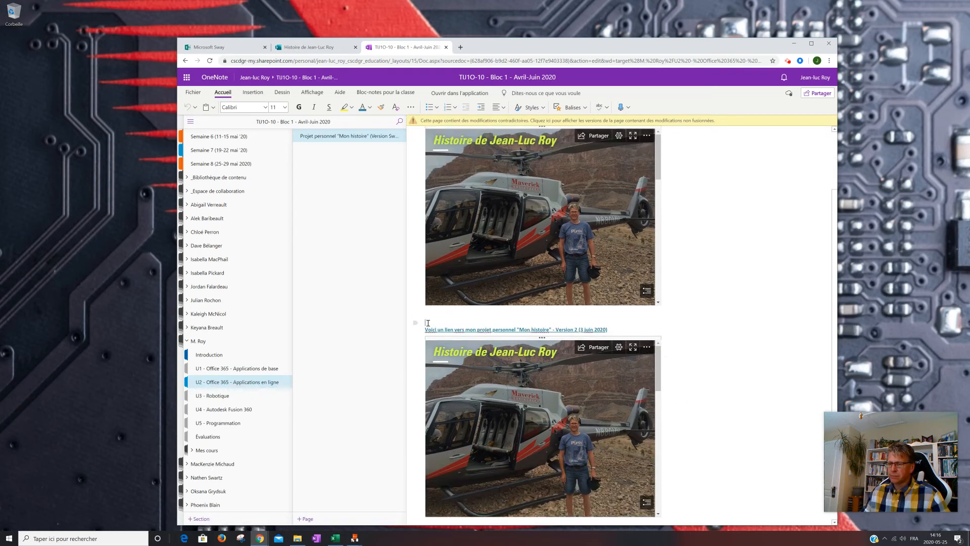
scroll(678, 447, down, 1)
click(682, 439)
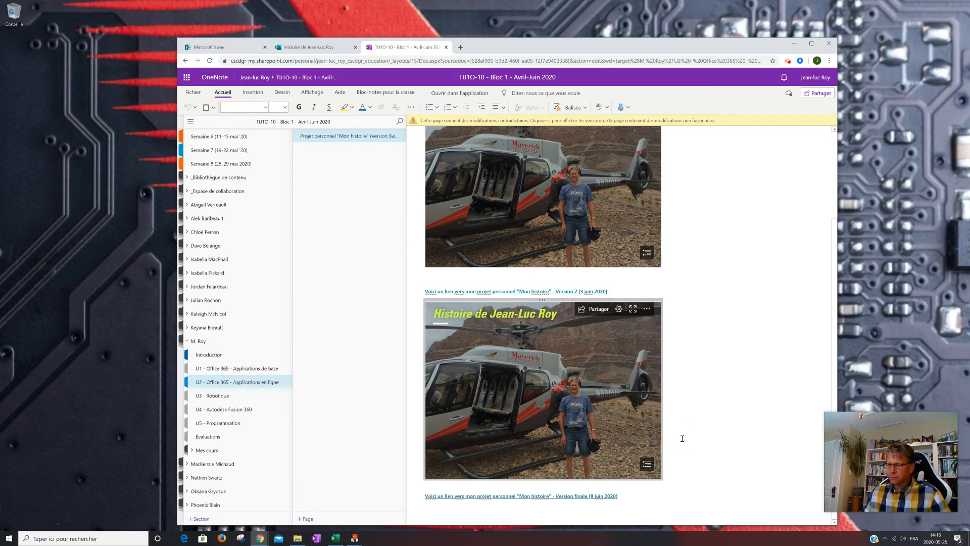
click(674, 477)
triple_click(439, 292)
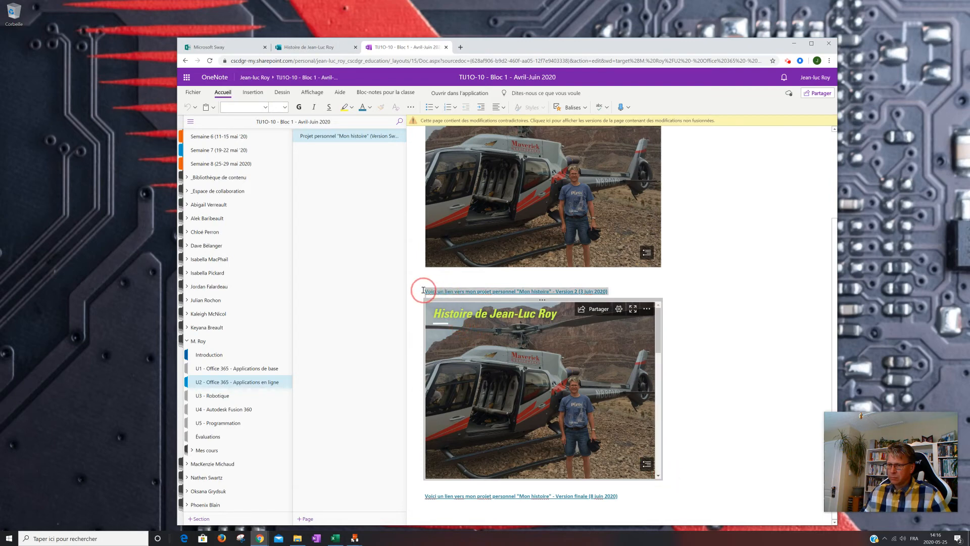
click(423, 291)
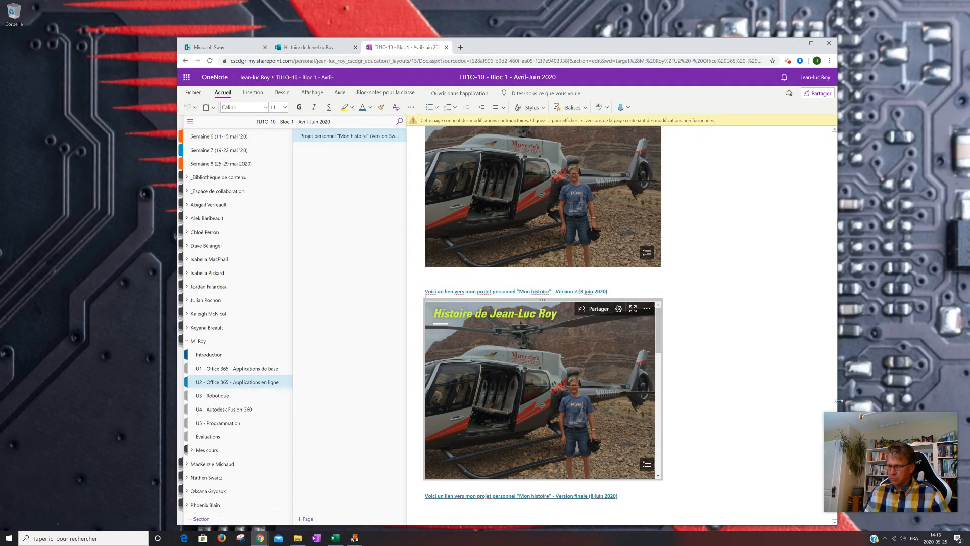
key(Delete)
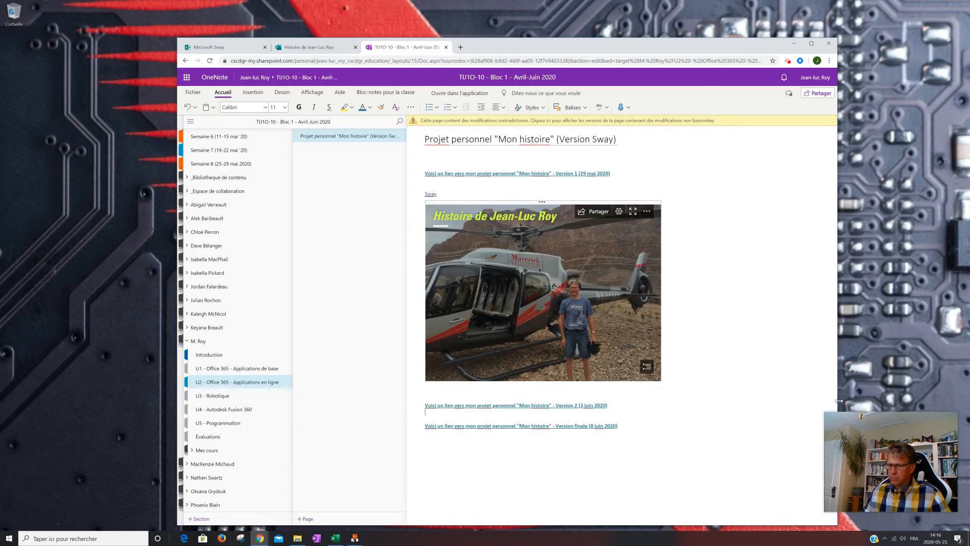
click(434, 448)
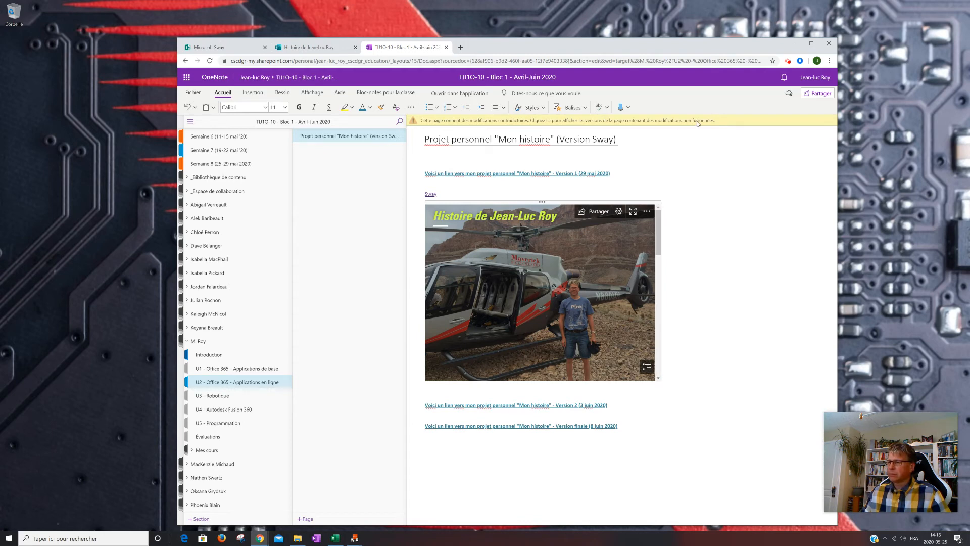
click(651, 145)
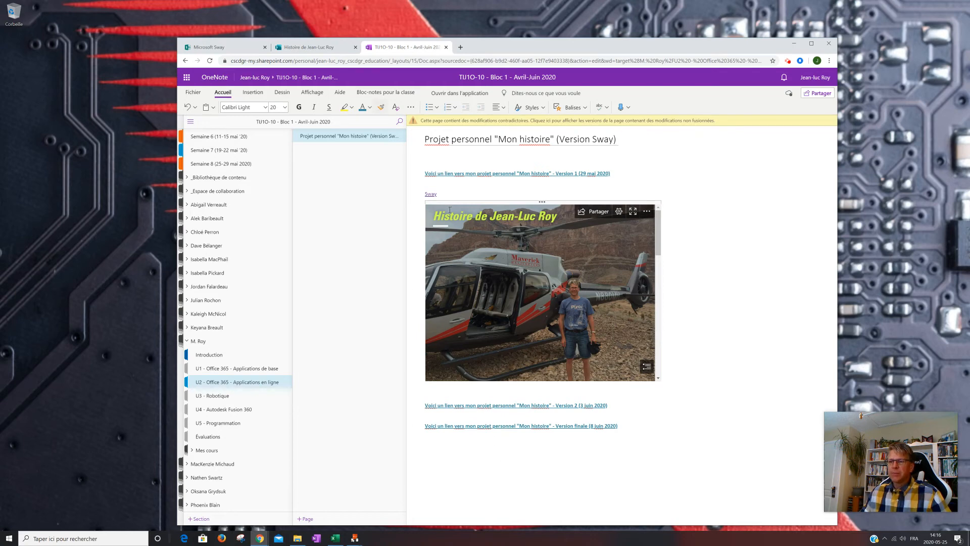
- Switch to the Sway, close its sharing options and review the storyline down to the last fishing picture card
click(312, 47)
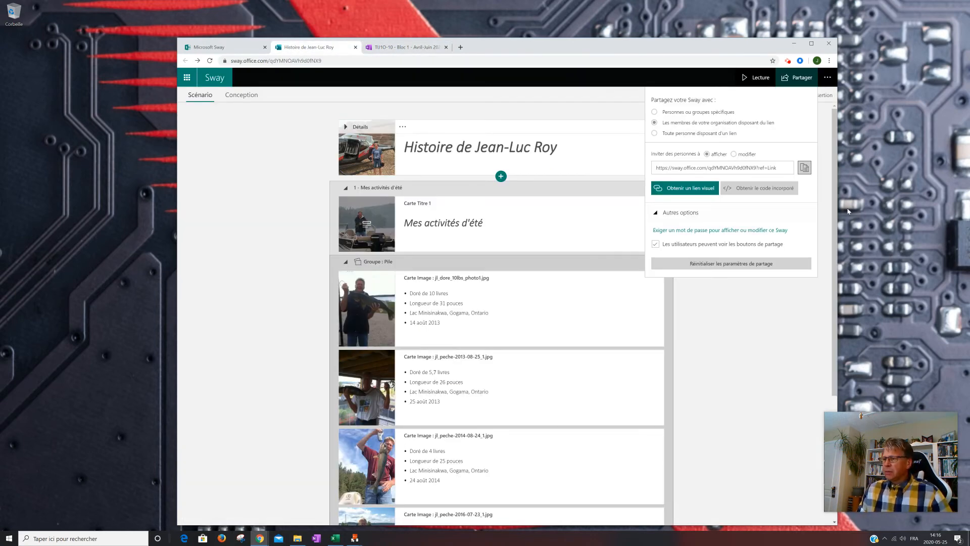
click(624, 98)
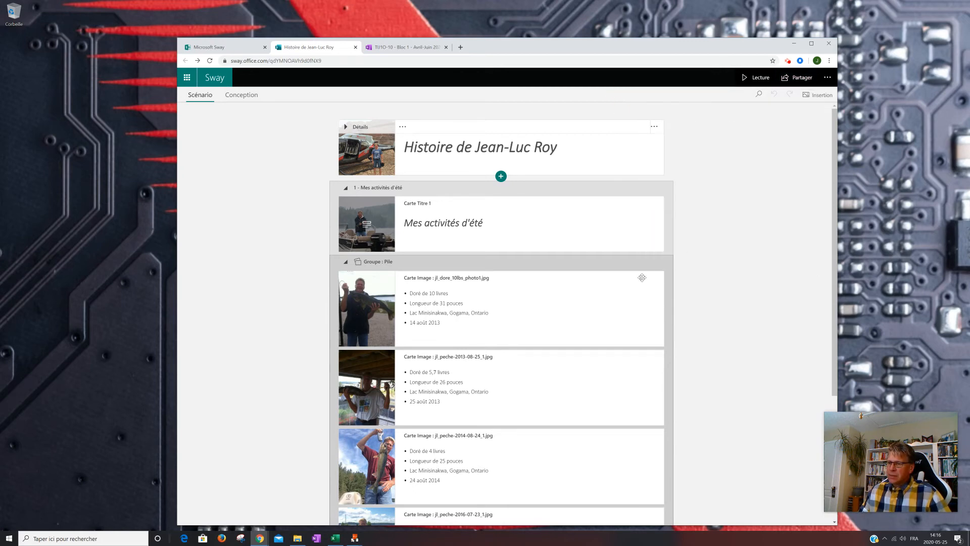
scroll(557, 336, down, 4)
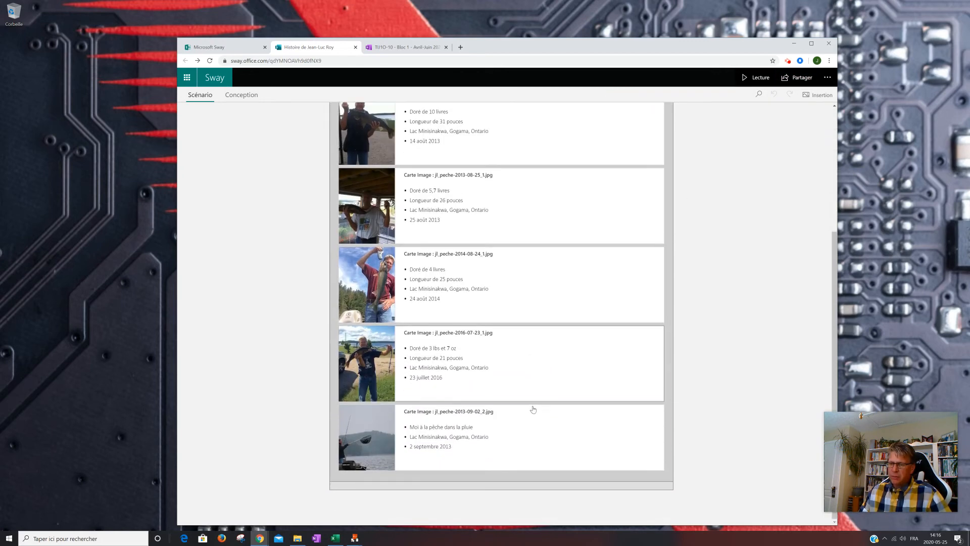
scroll(514, 340, up, 4)
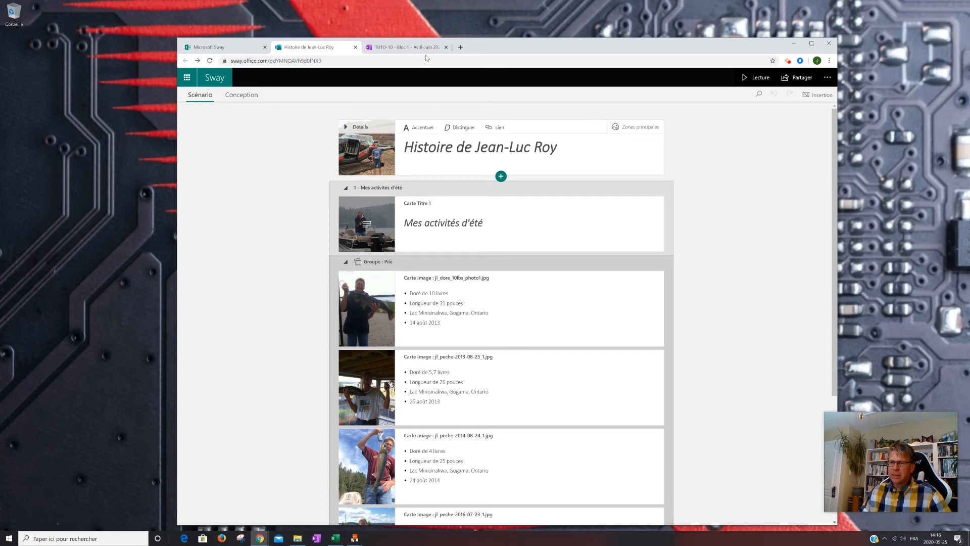
- In the class notebook's Évaluations section, open "Projet personnel - Option 5" and examine the list of required project parts, especially Partie 5
click(412, 47)
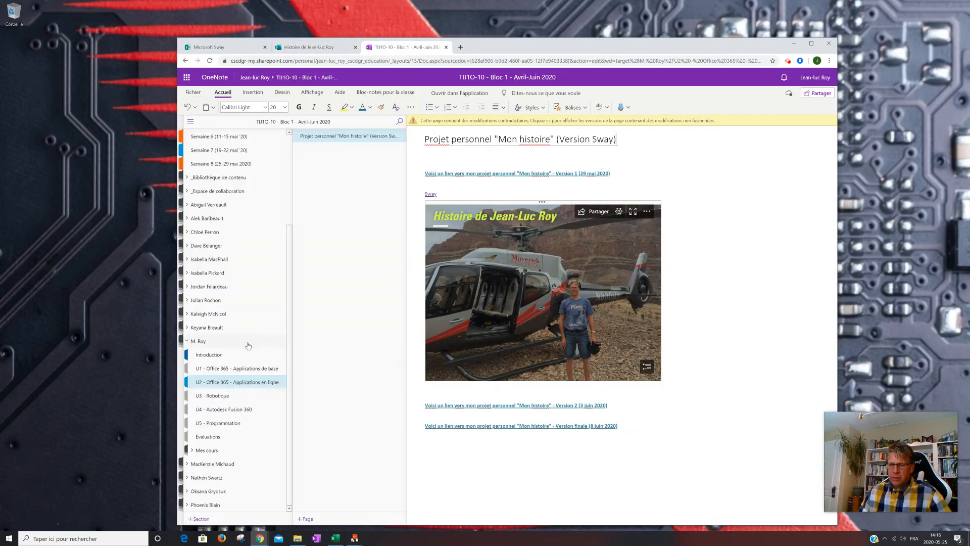
scroll(219, 286, up, 2)
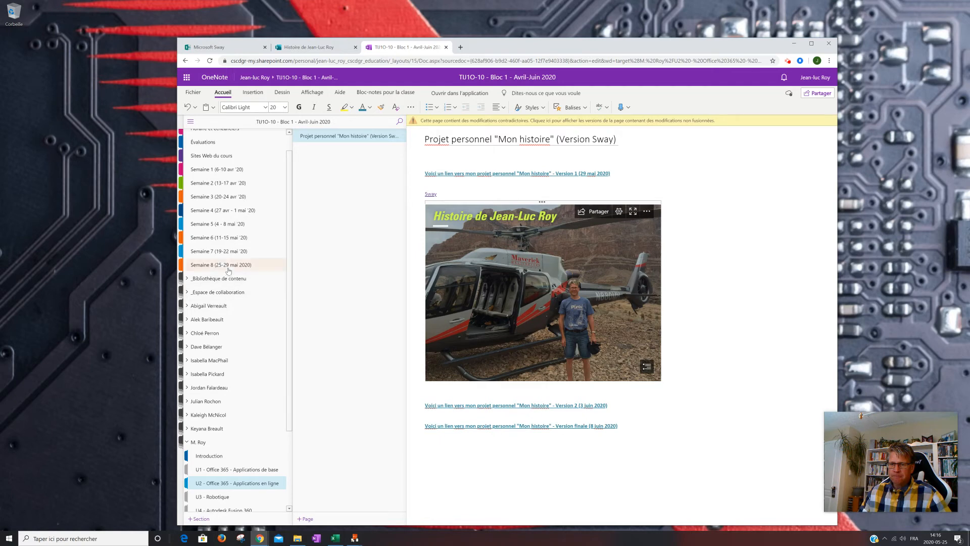
scroll(217, 253, up, 1)
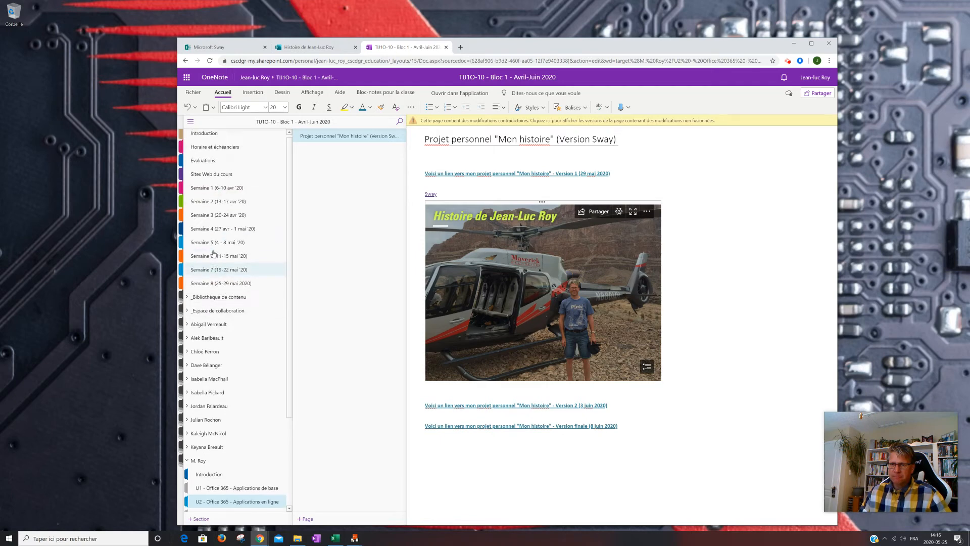
click(217, 163)
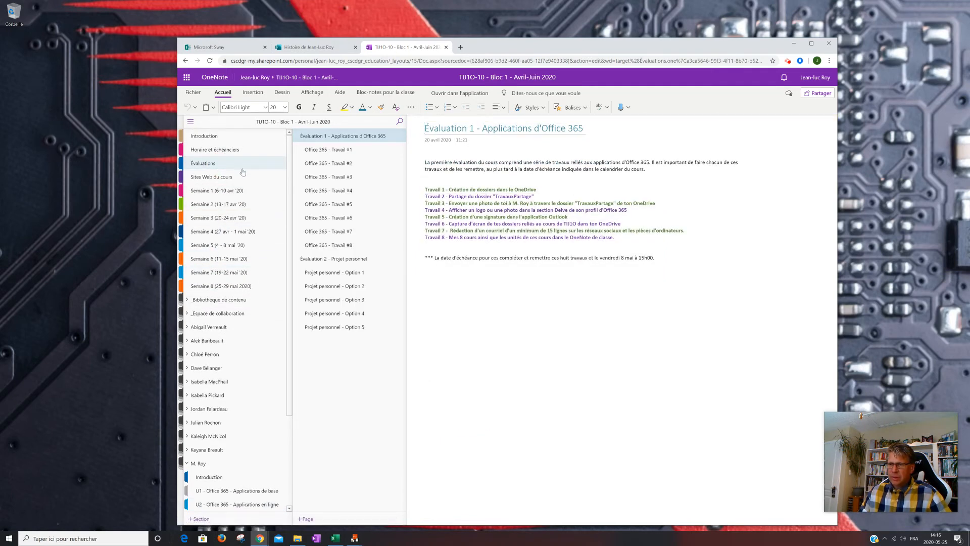
click(333, 327)
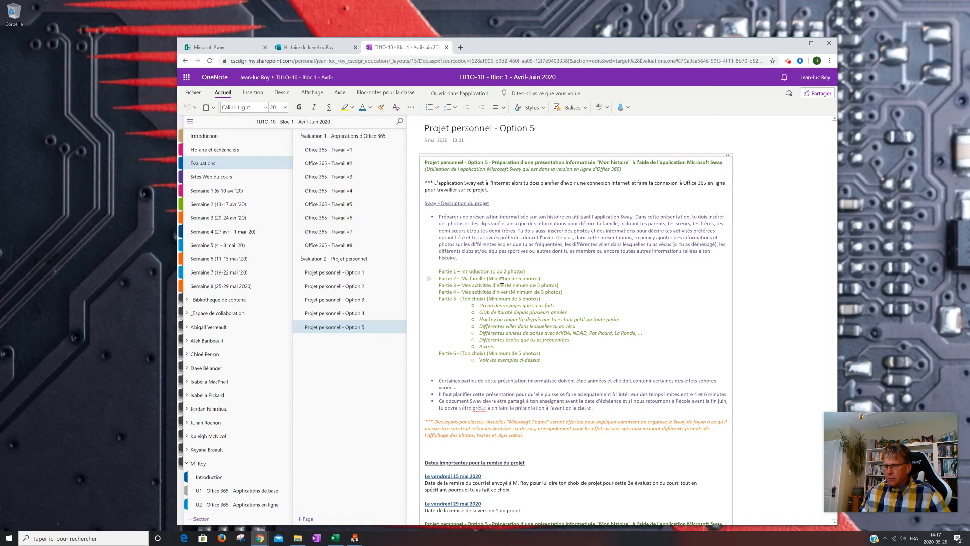
drag(558, 286, 581, 338)
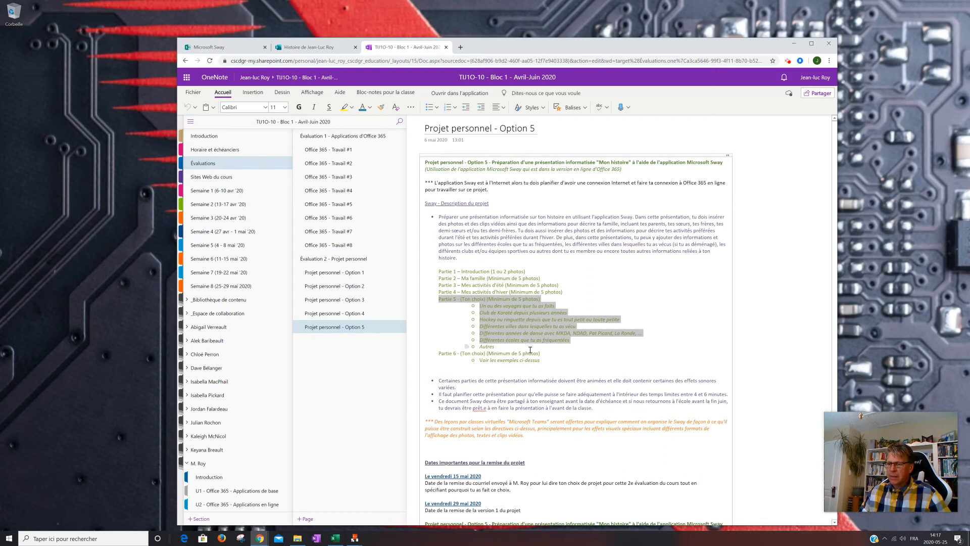
click(606, 342)
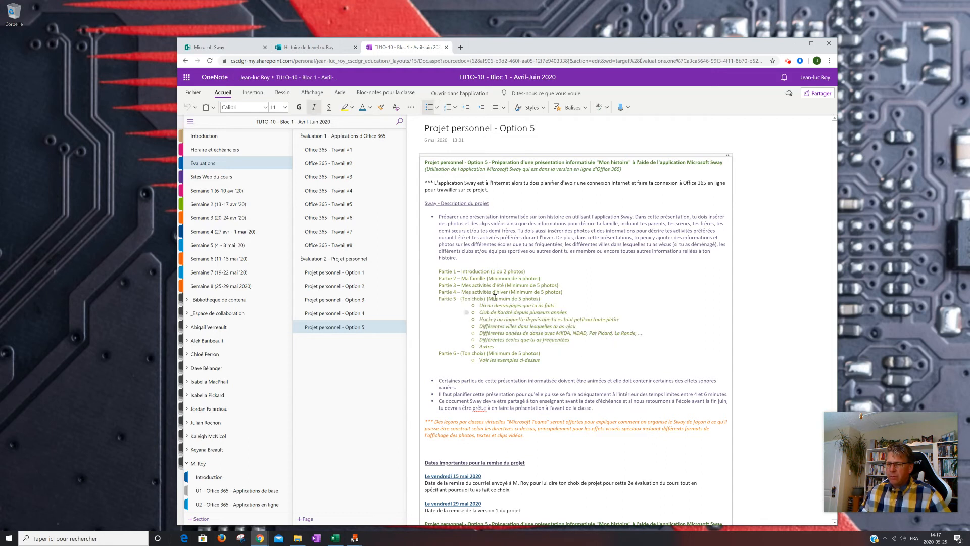
- Return to the Sway and add a Titre 1 heading card below the picture stack at the end of the storyline
click(304, 48)
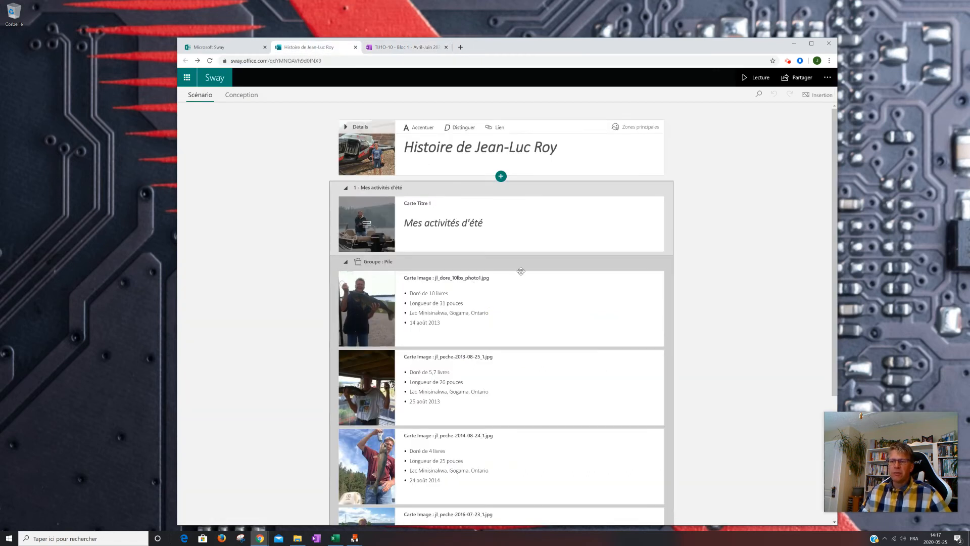
scroll(483, 290, down, 4)
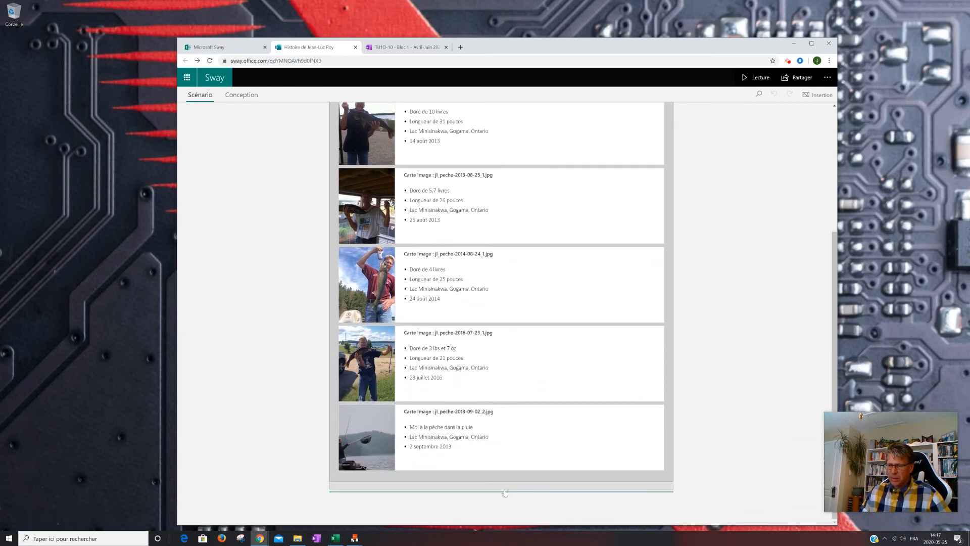
click(496, 492)
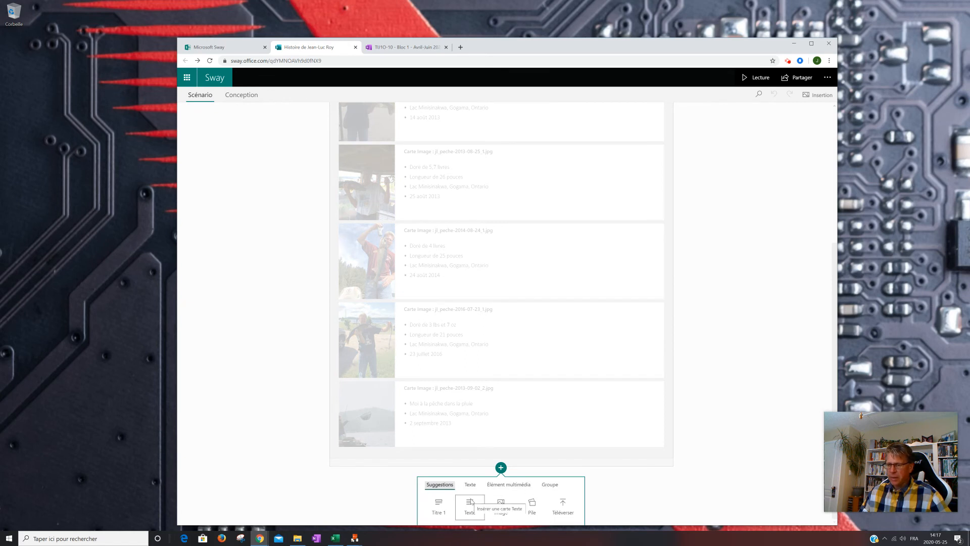
click(439, 506)
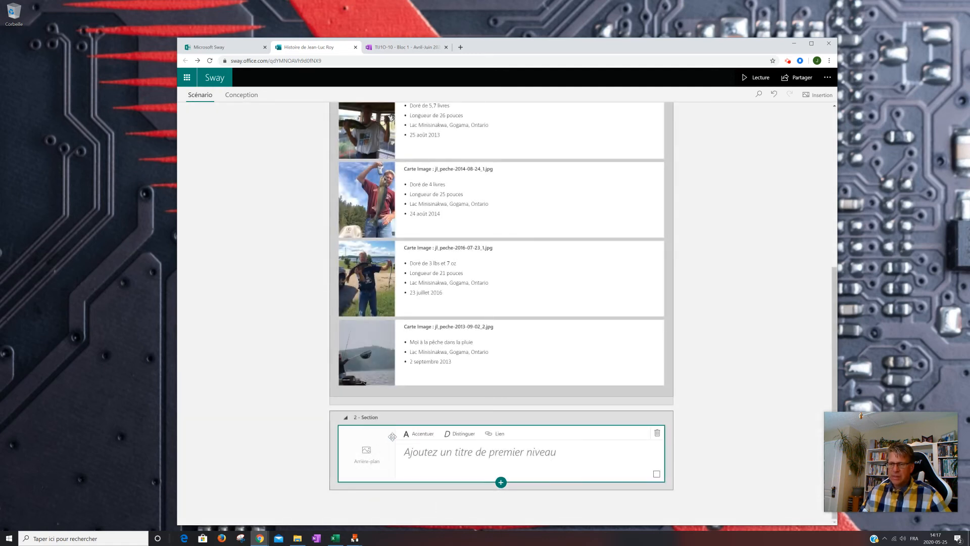
- Enter "Tournage de l'émission "The GX2 Ugly Stik" à Gogama" as the new section's heading
click(412, 455)
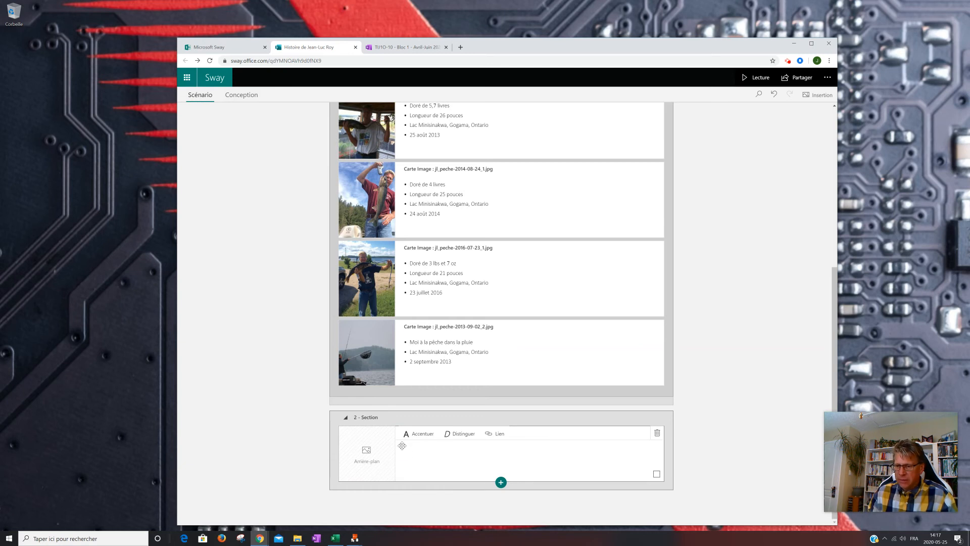
click(405, 455)
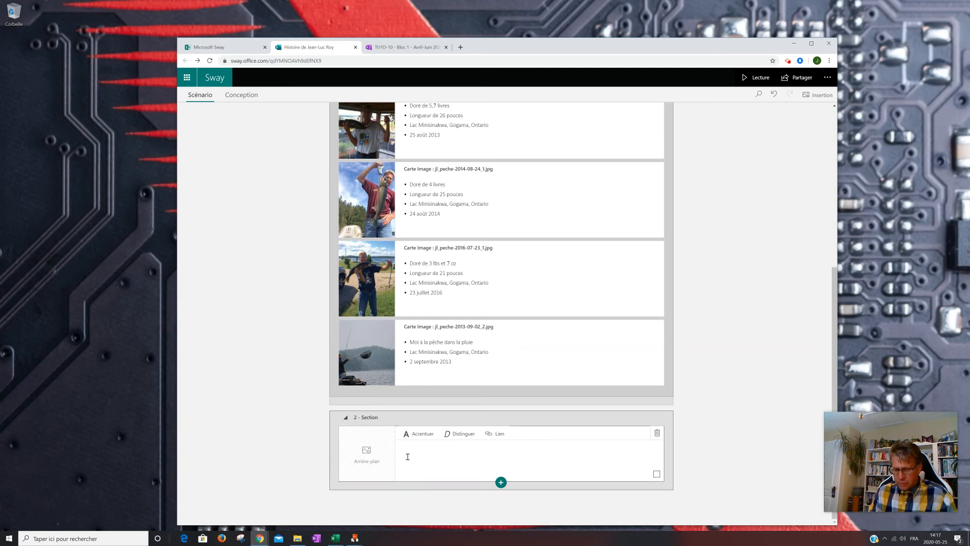
click(408, 456)
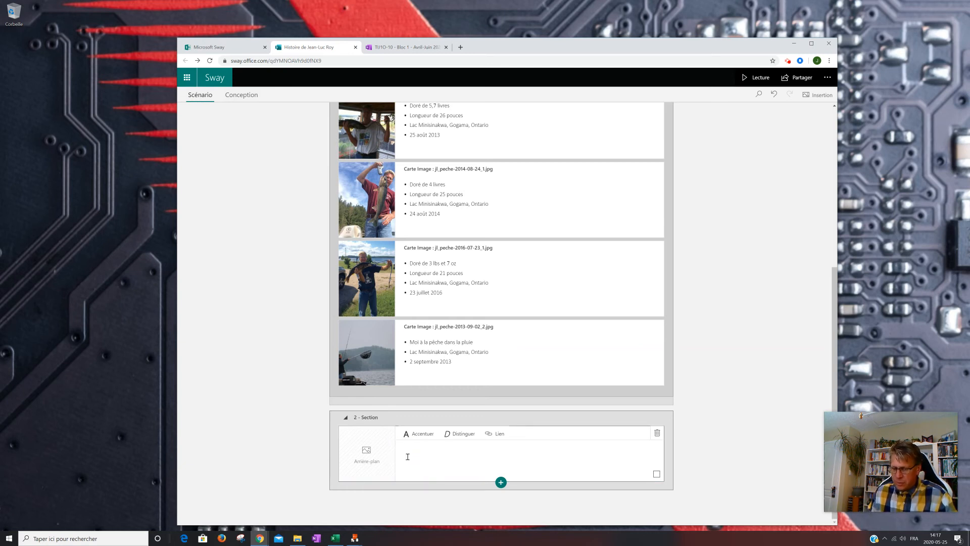
text(Tournage de l'ém)
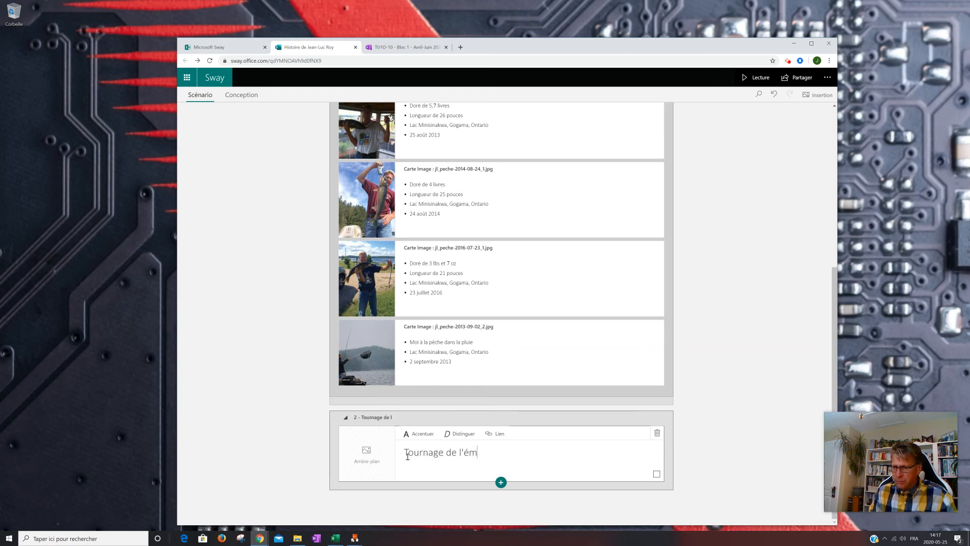
text(ission)
key(BackSpace)
key(BackSpace)
text(ion)
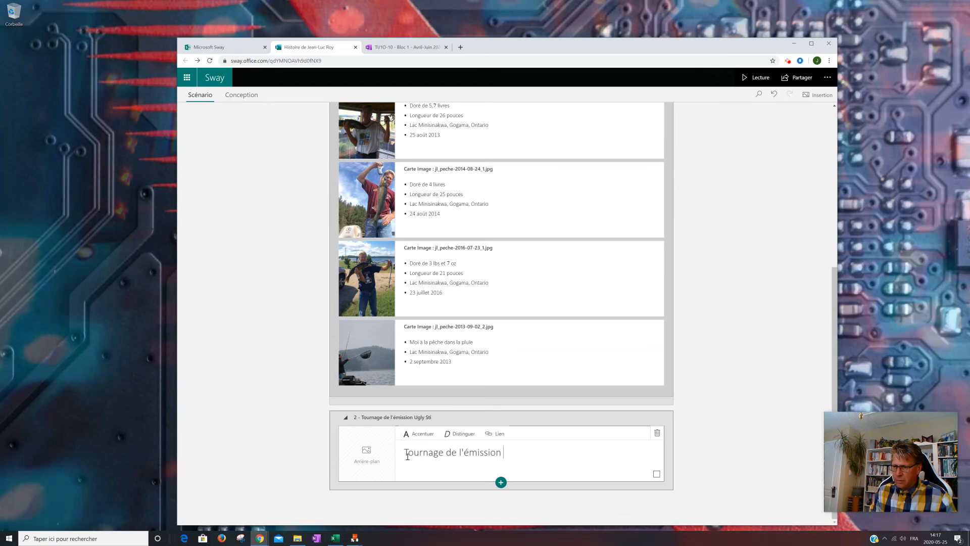
key(BackSpace)
text(")
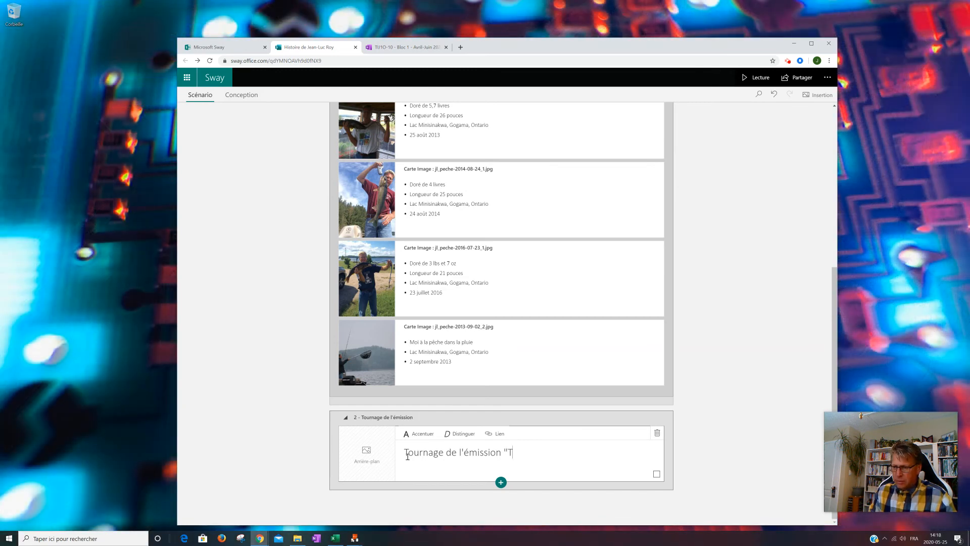
text(The Ugly)
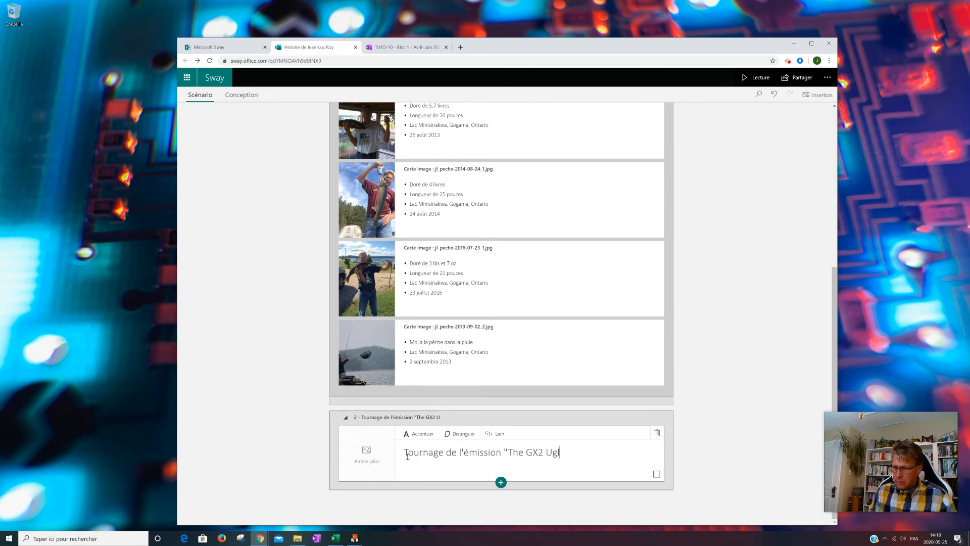
text(Stik" à Gogama)
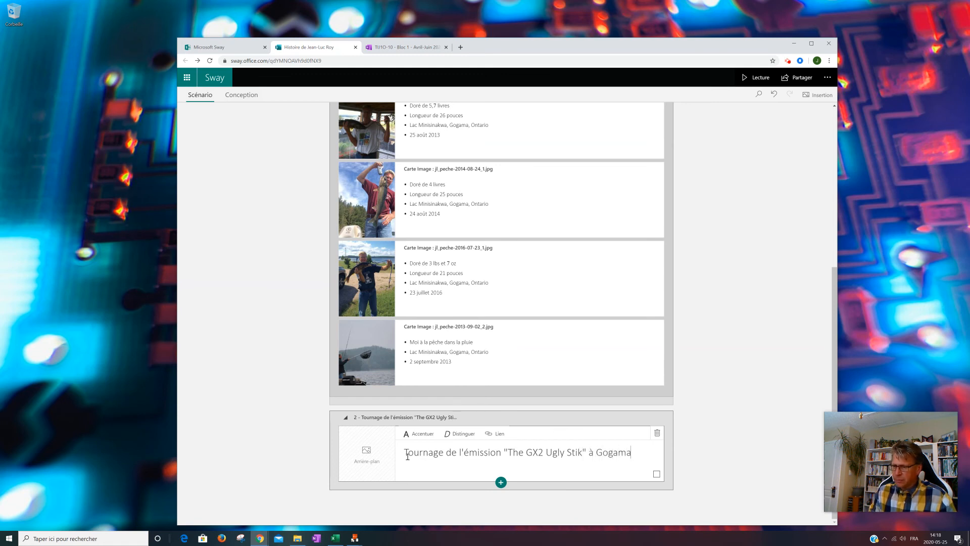
- Set gx2_1.png from the device as the new heading's background and mark the entire image as important
click(368, 460)
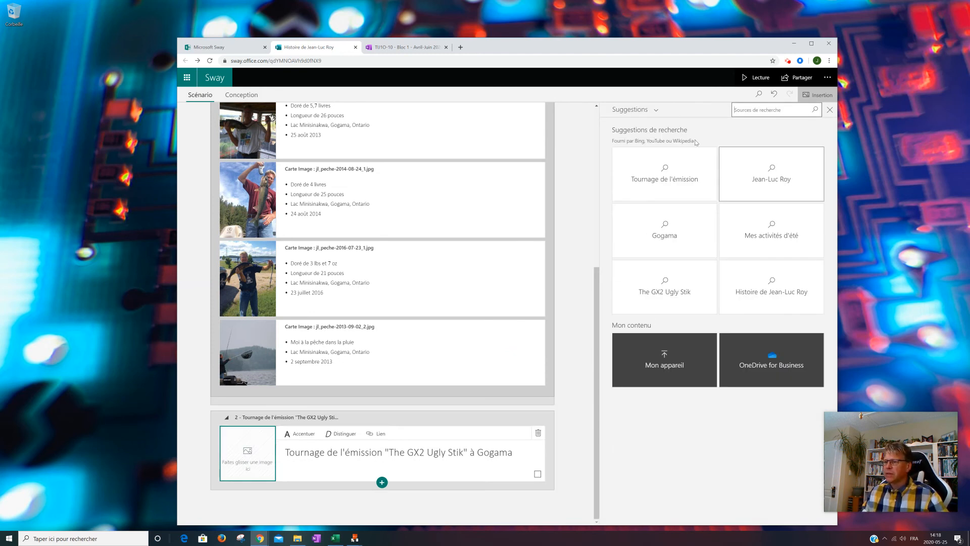
click(653, 113)
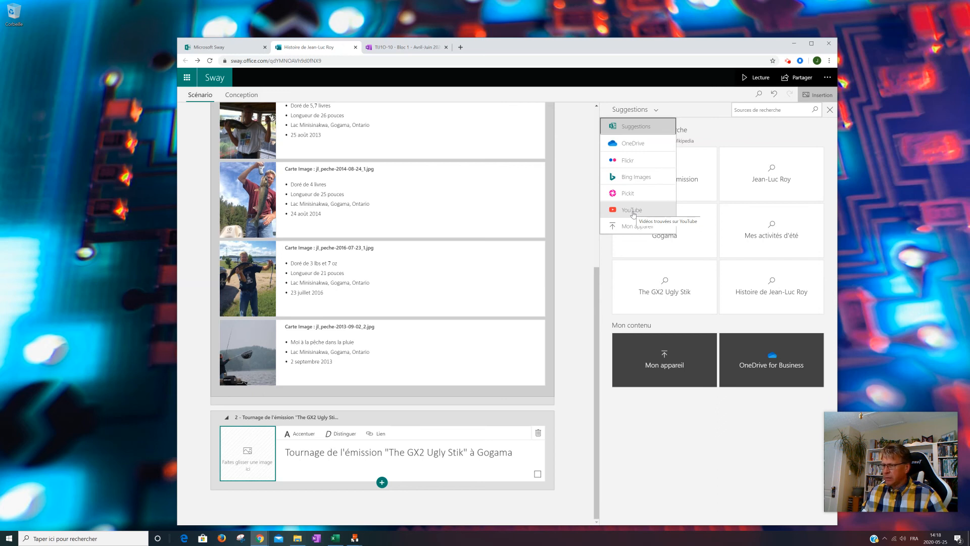
click(629, 230)
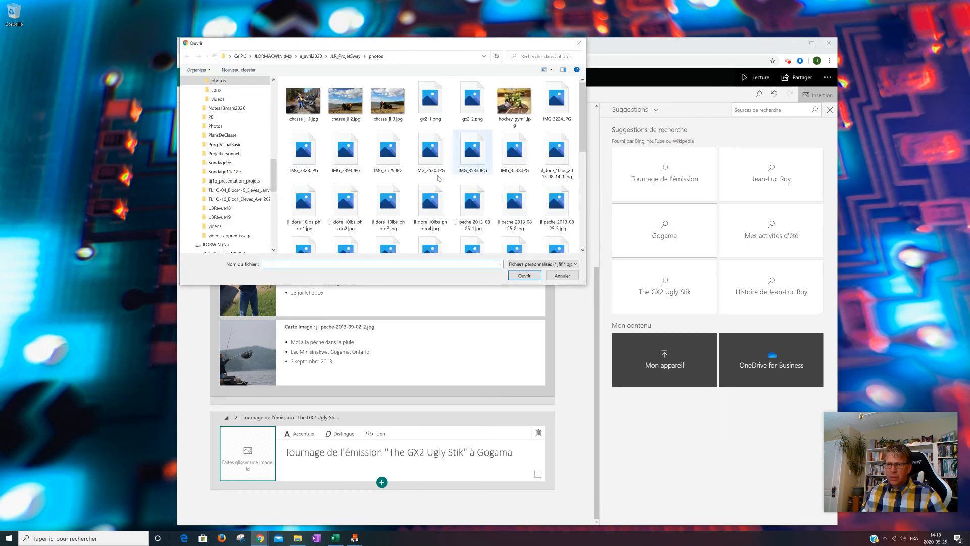
click(440, 107)
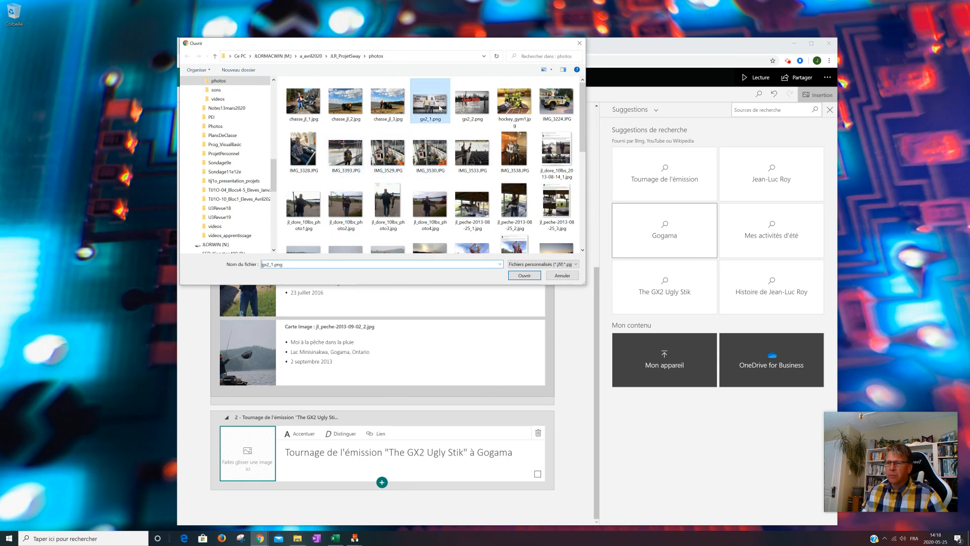
click(528, 278)
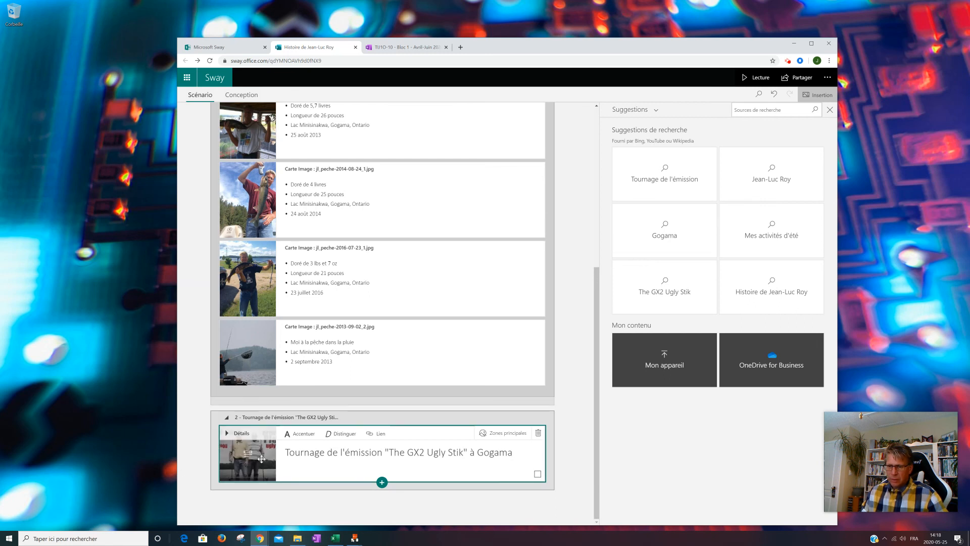
click(504, 433)
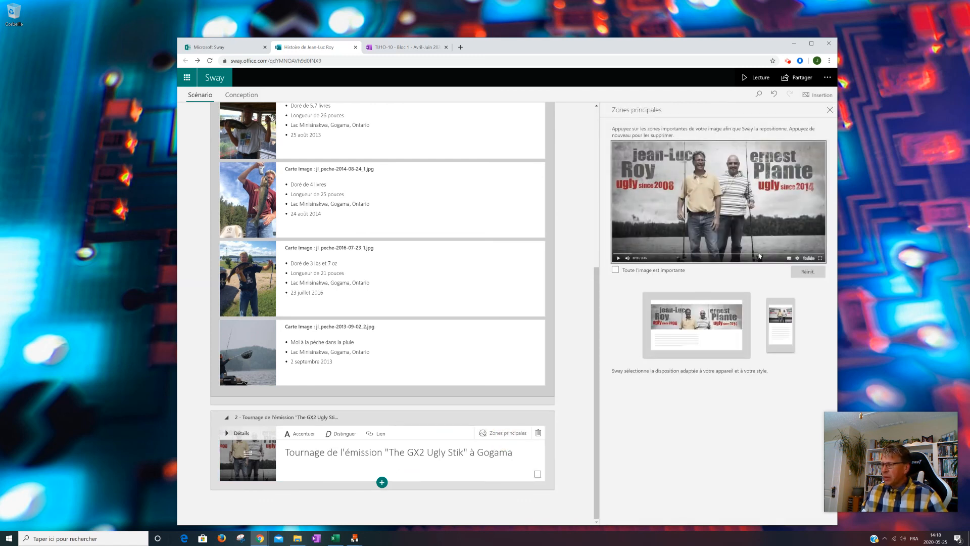
click(616, 270)
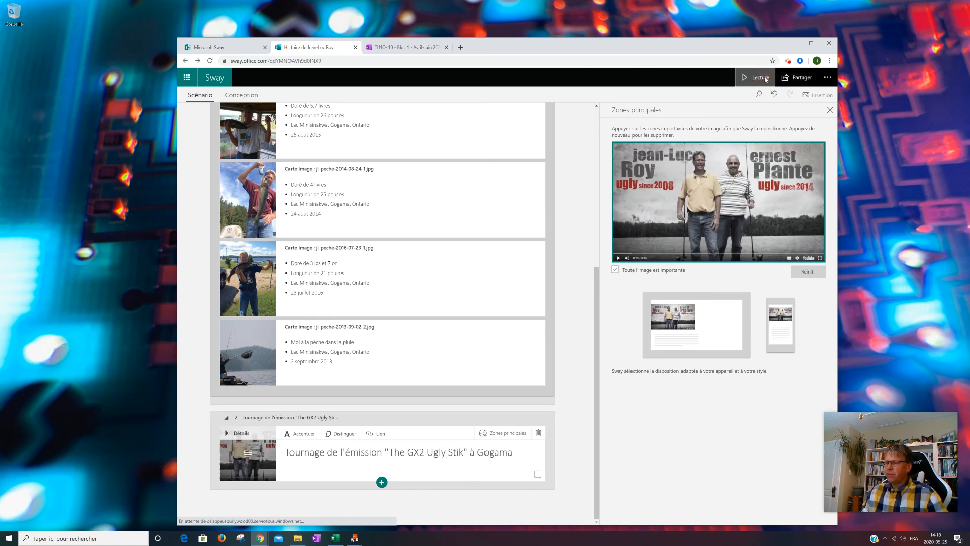
- Play the Sway and examine how the new Ugly Stik section and its background image display below the photo stack
click(756, 77)
scroll(586, 241, down, 10)
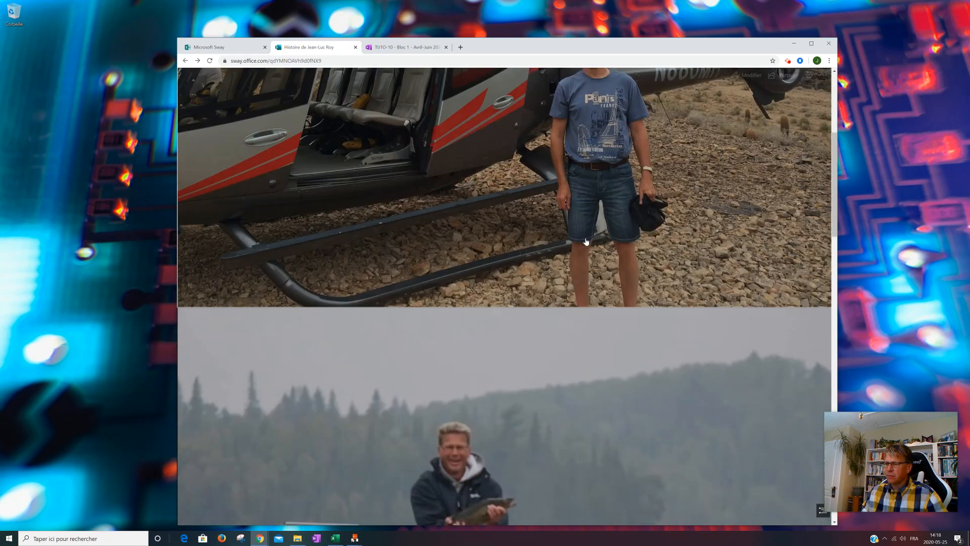
scroll(586, 241, down, 4)
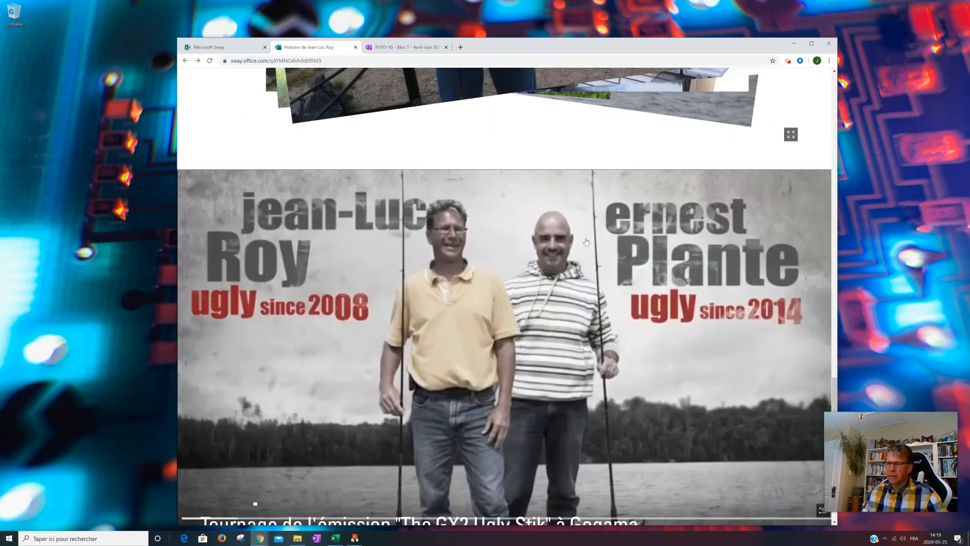
scroll(586, 241, down, 3)
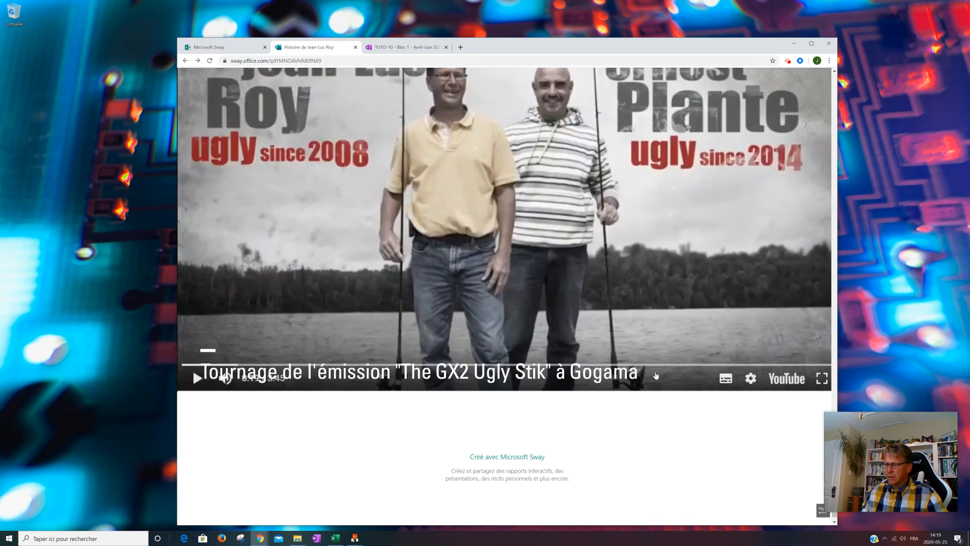
scroll(739, 372, up, 3)
scroll(625, 363, down, 2)
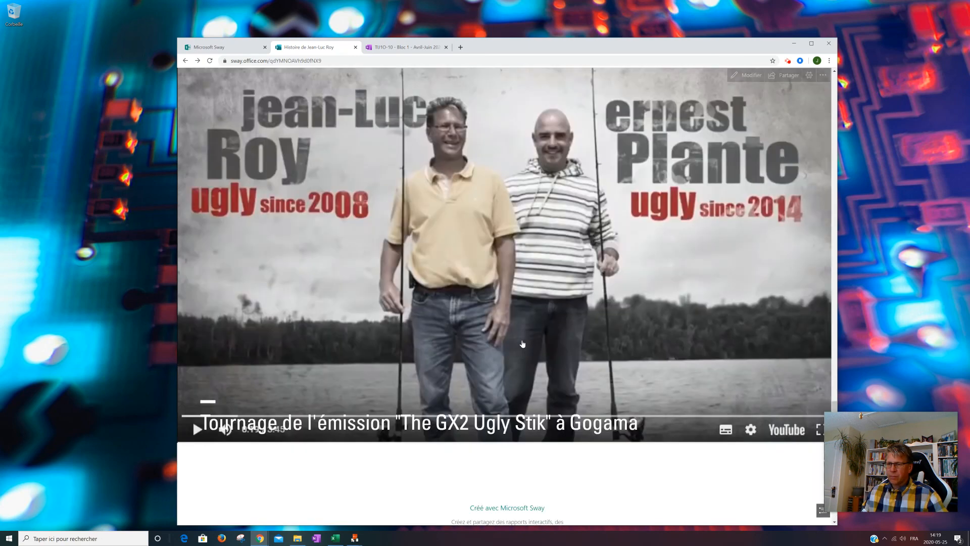
scroll(600, 354, up, 15)
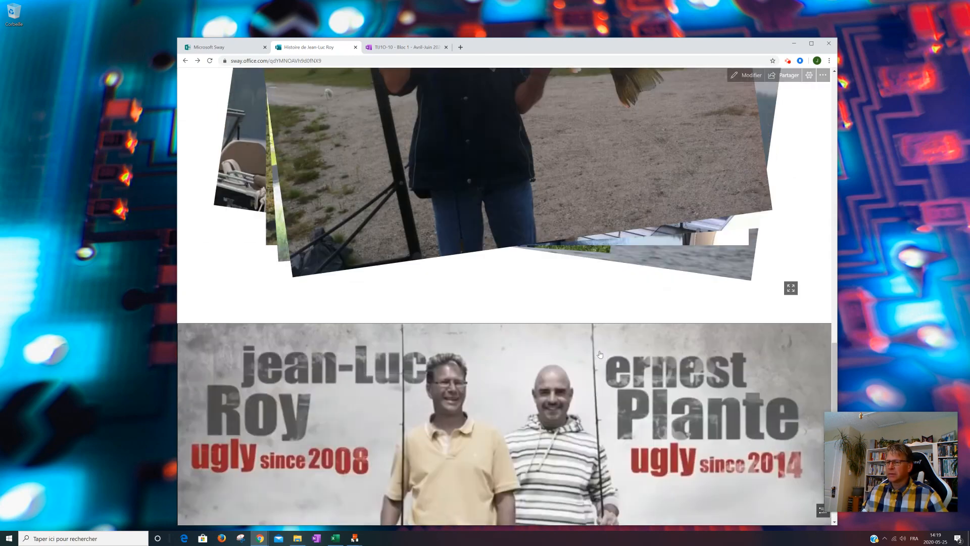